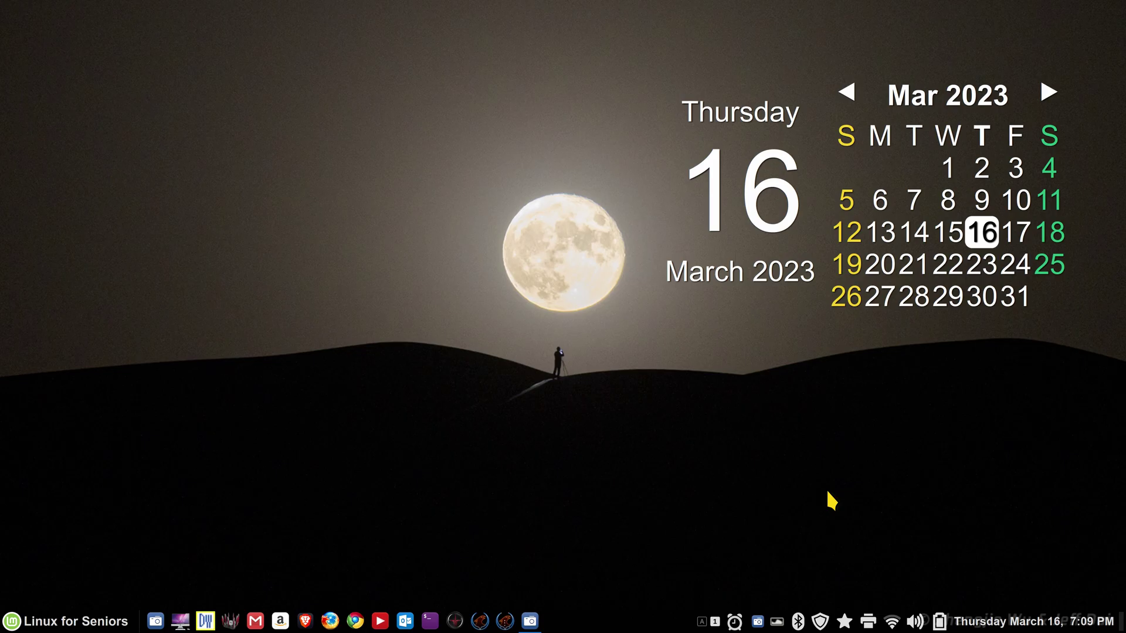
Step: Open System Settings from the panel, view the Linux Mint 21.1 System Info page, then return to the overview
right_click(632, 626)
click(652, 589)
scroll(584, 347, down, 10)
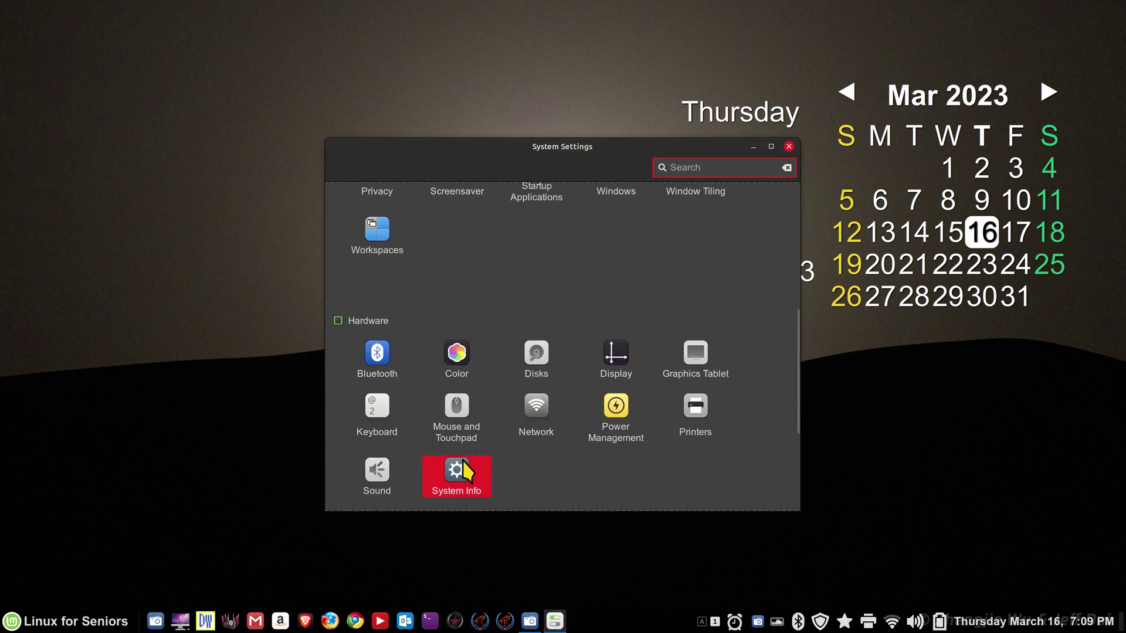
click(463, 460)
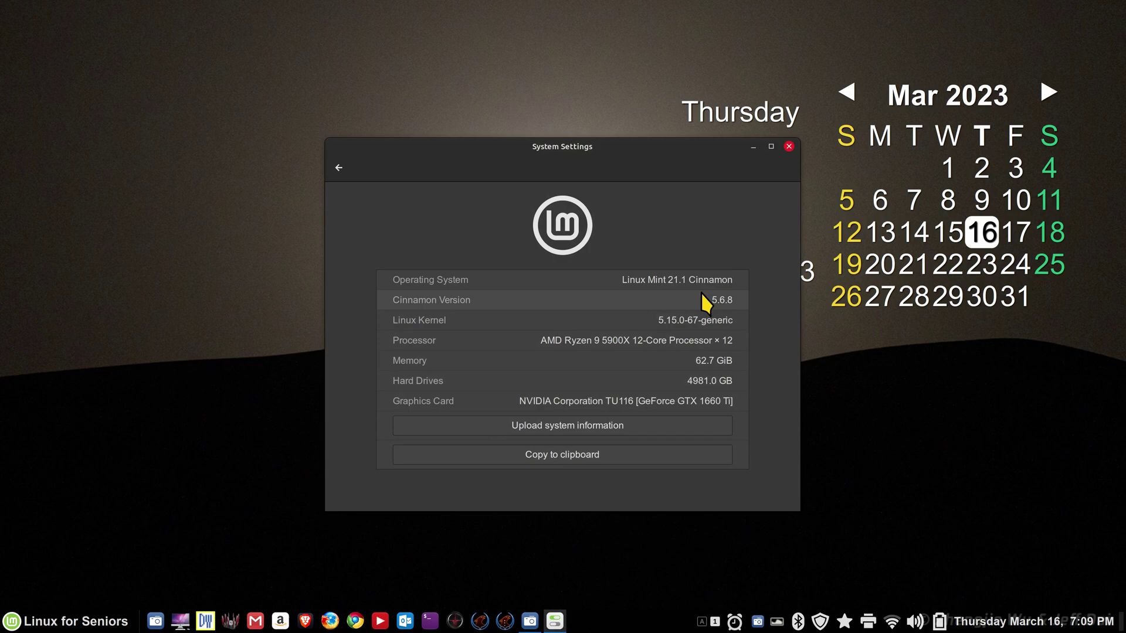
click(338, 168)
scroll(659, 303, up, 5)
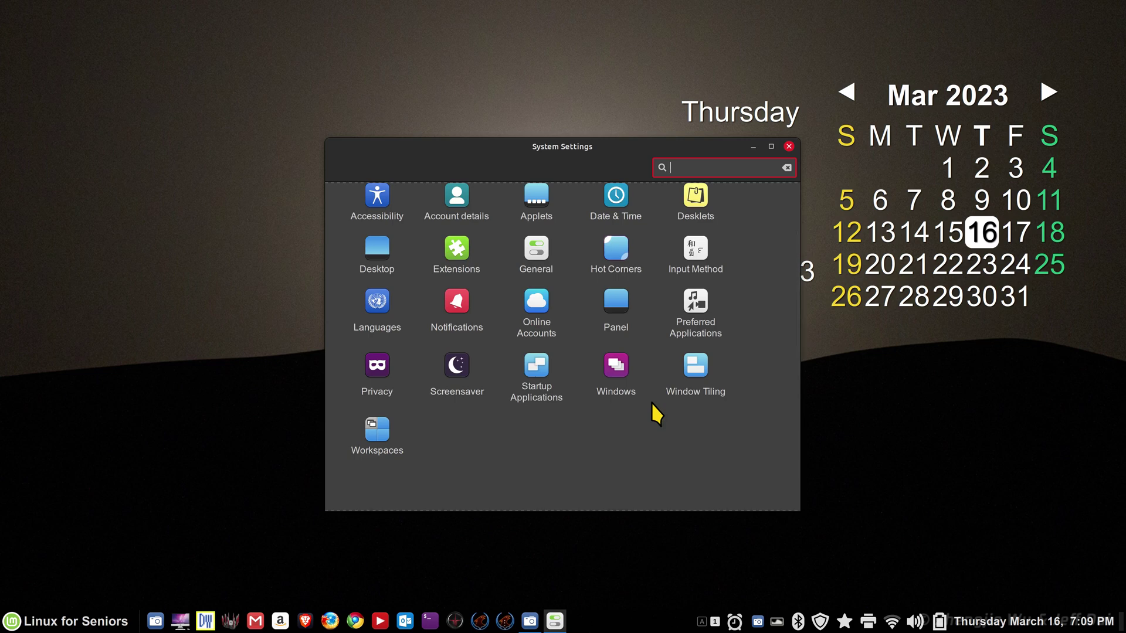
Step: Edit the DocBackupNV1 startup entry and inspect its DocBackup script command and 27-second delay
click(535, 366)
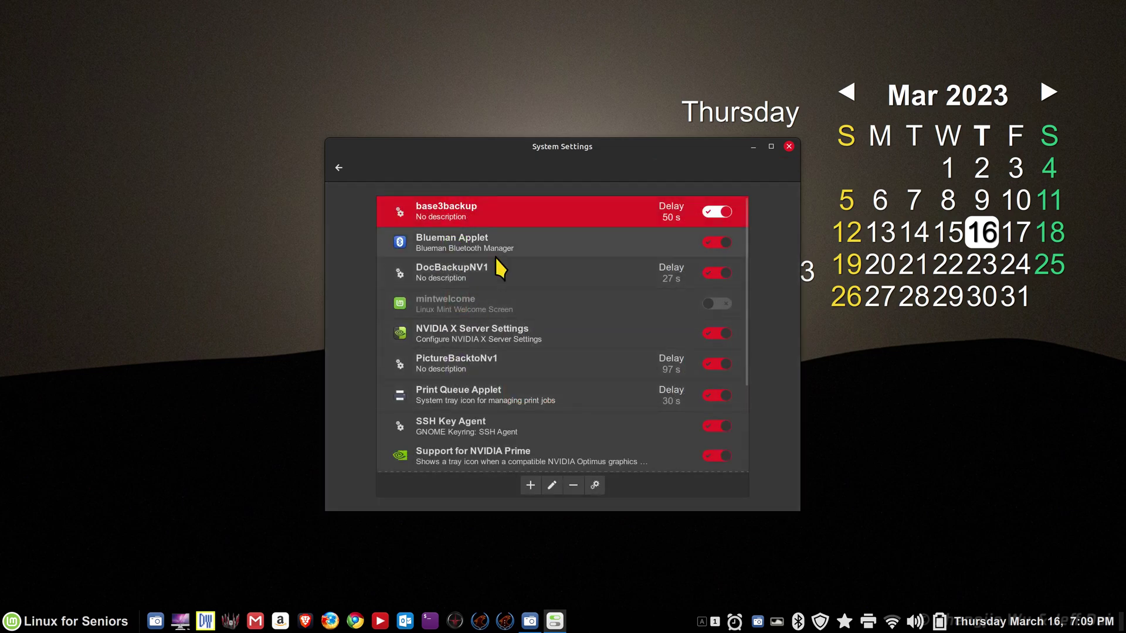
click(505, 274)
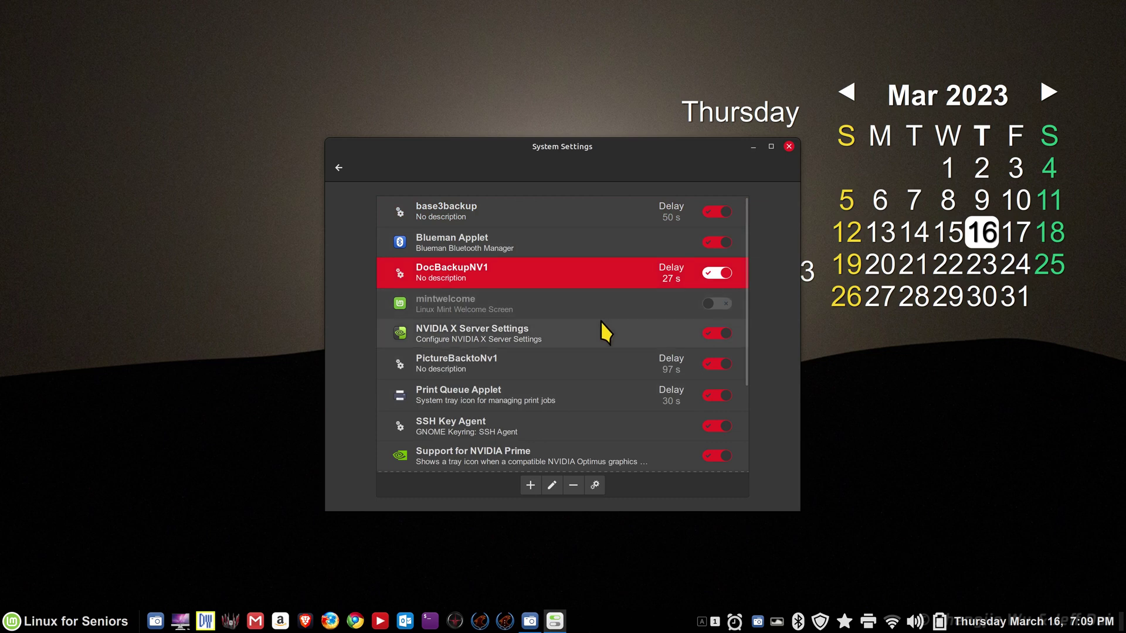
click(530, 485)
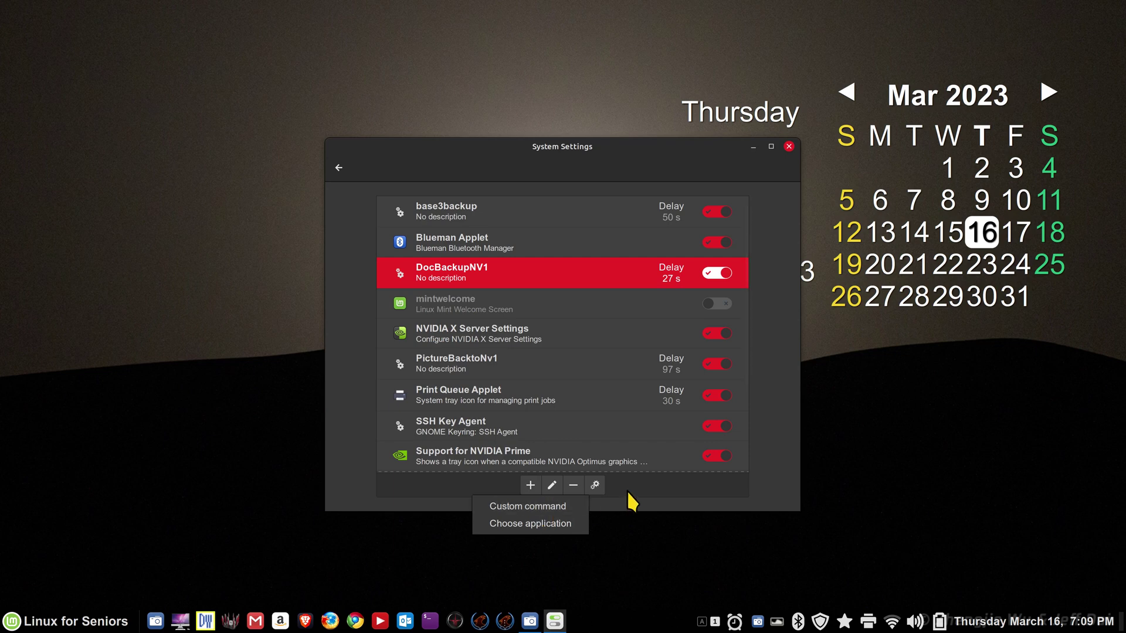
click(628, 502)
click(551, 485)
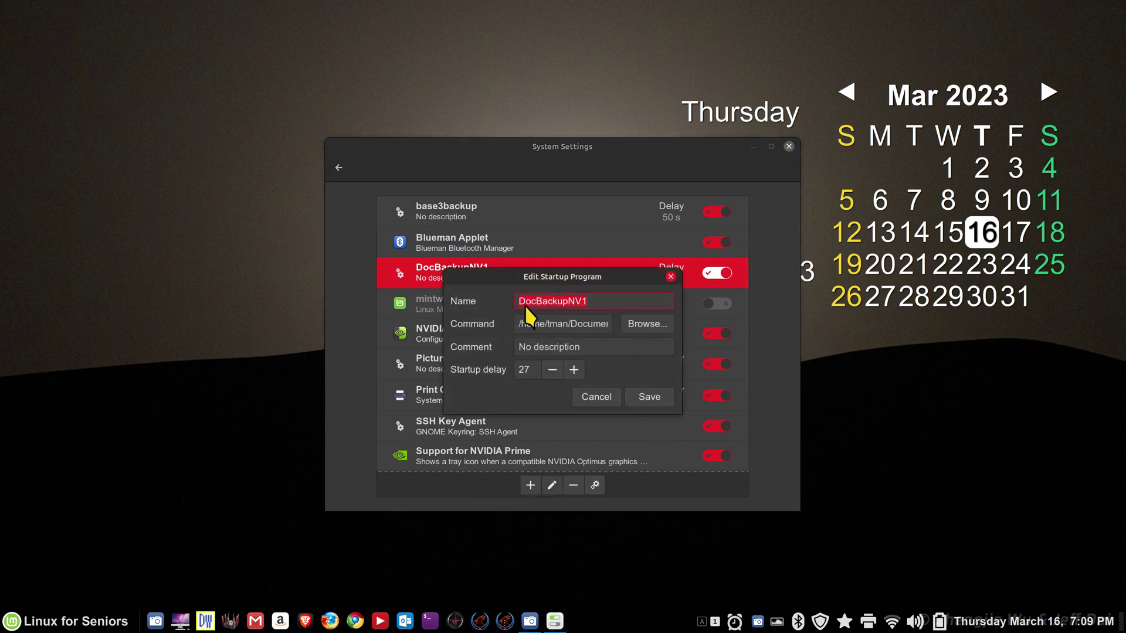
click(521, 326)
key(Right)
key(Right)
key(Right)
key(Right)
key(Right)
key(Right)
key(Right)
key(Right)
key(Right)
key(Right)
key(Right)
key(Right)
key(Right)
key(Right)
key(Right)
key(Right)
key(Right)
key(Right)
key(Right)
key(Right)
key(Right)
key(Right)
key(Right)
key(Right)
key(Right)
key(Right)
key(Right)
key(Right)
key(Right)
key(Right)
key(Right)
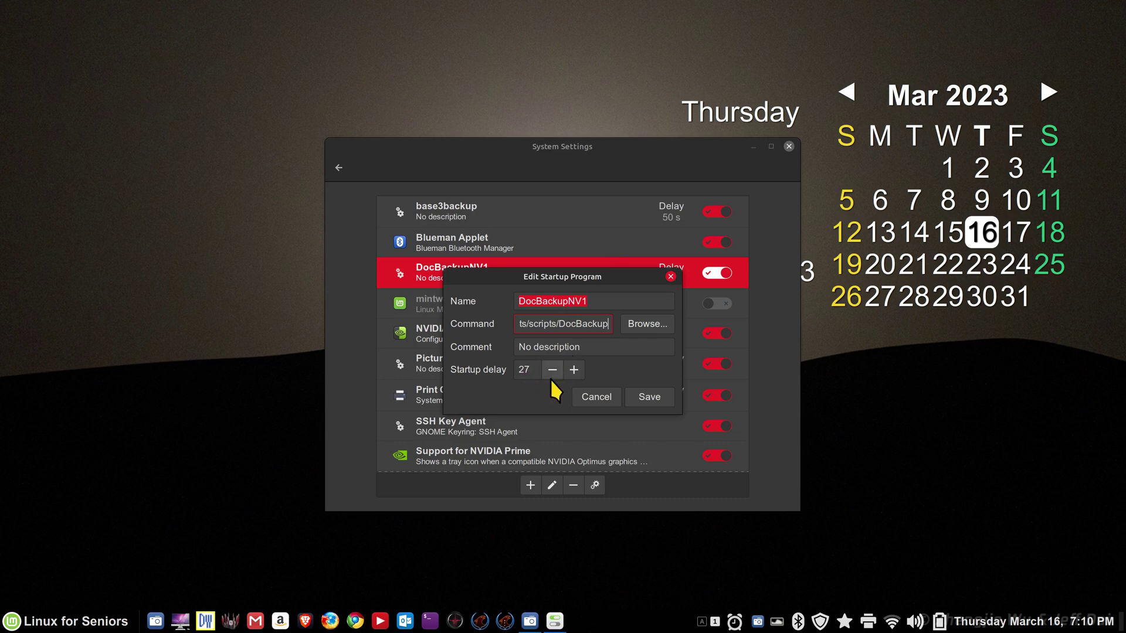
Step: Cancel the DocBackupNV1 edit, reopen Startup Applications, and toggle DocBackupNV1 off and back on
click(608, 397)
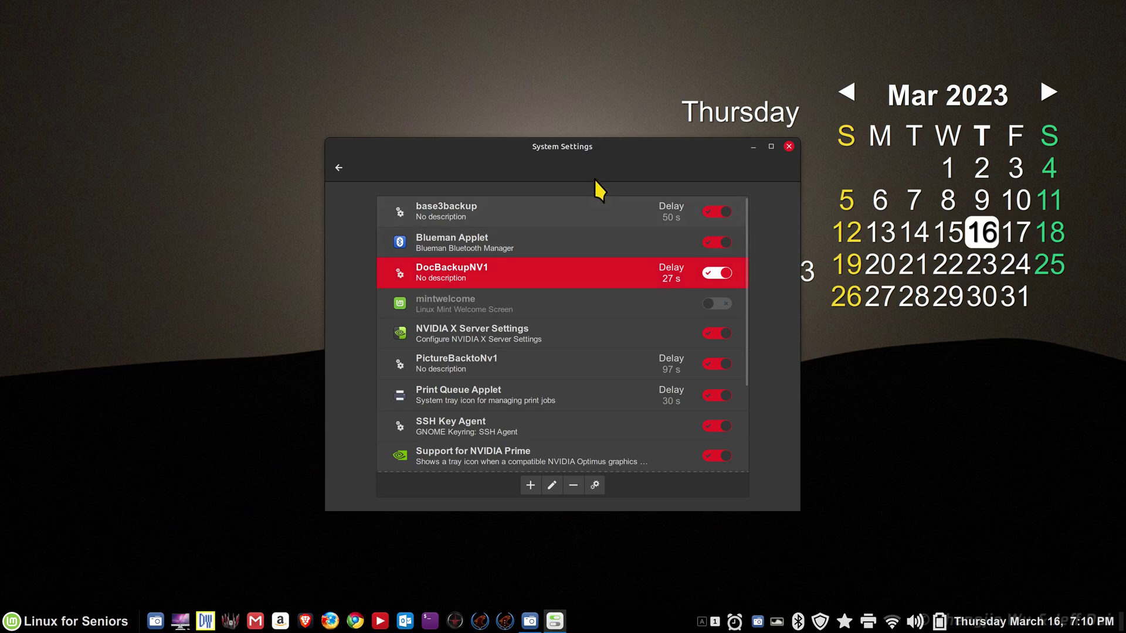
click(346, 170)
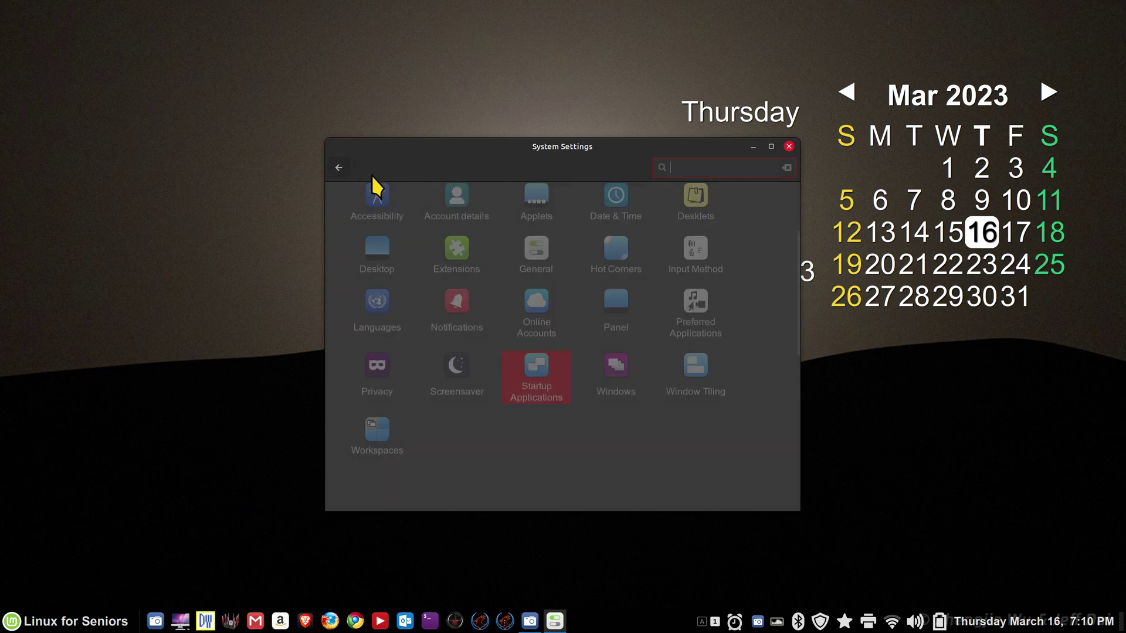
click(539, 372)
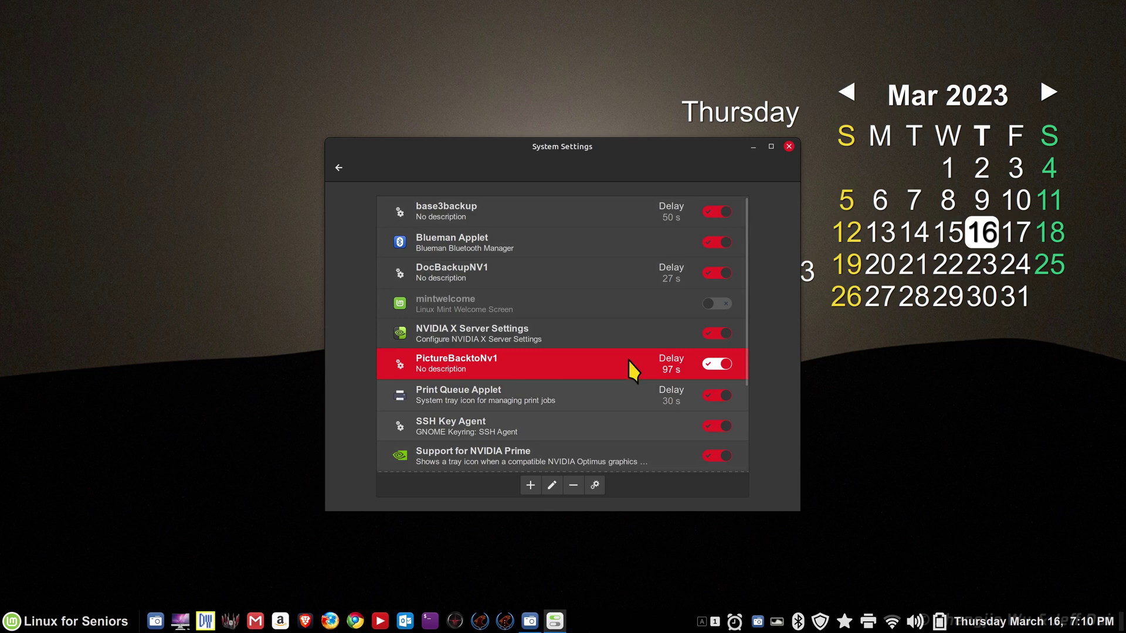
click(604, 269)
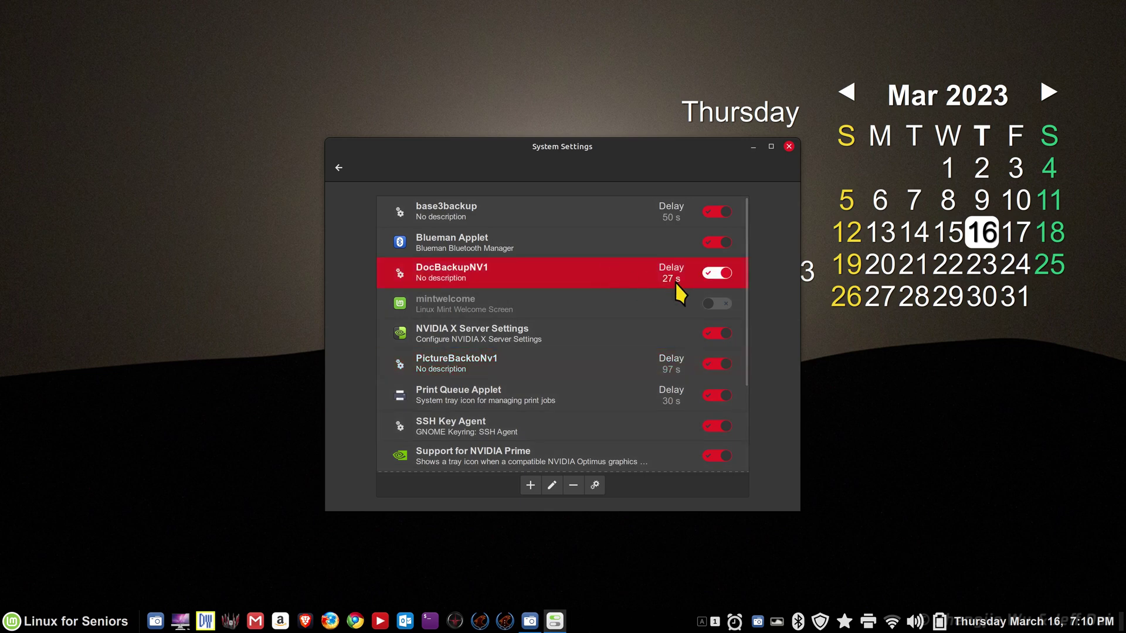
click(713, 274)
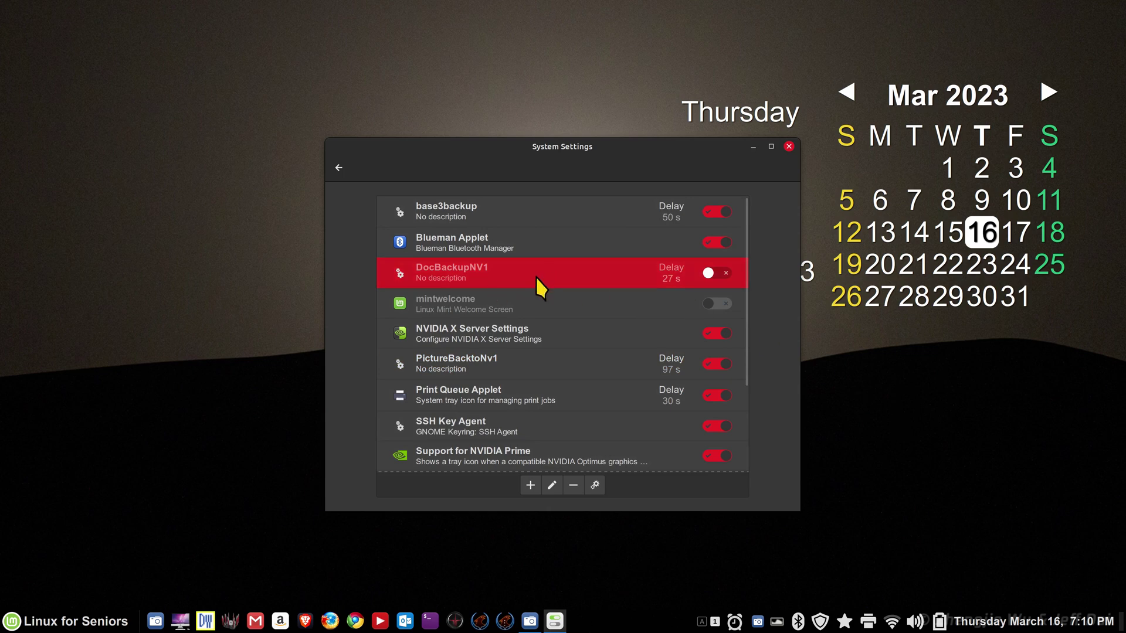
click(722, 272)
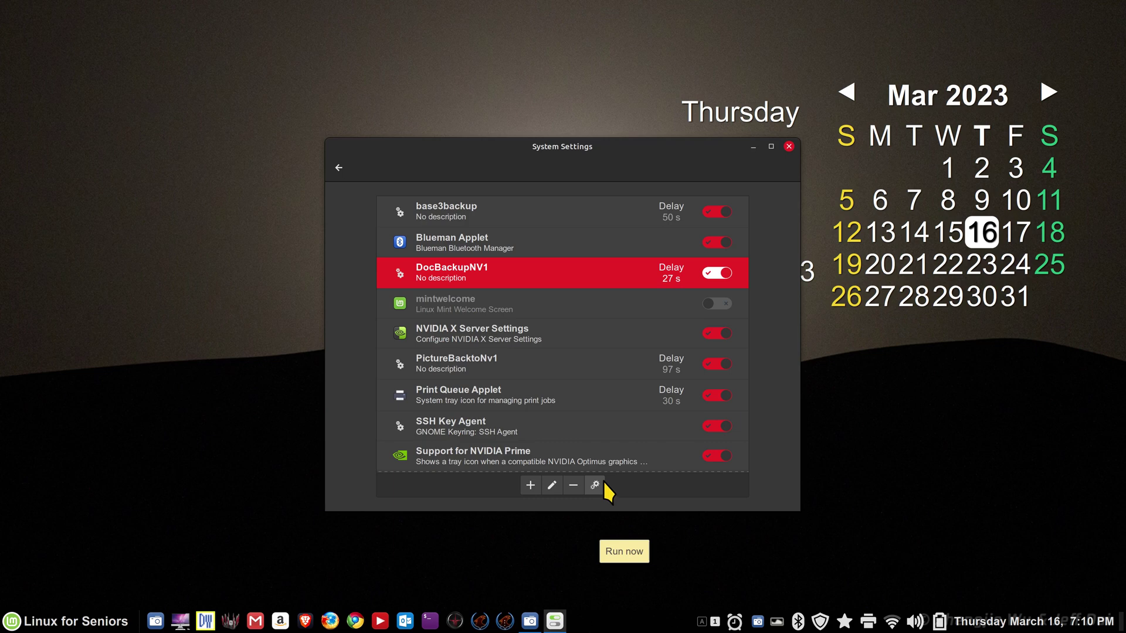
Step: Minimise System Settings, open Nemo on the Home folder, and glance at its About information
click(753, 146)
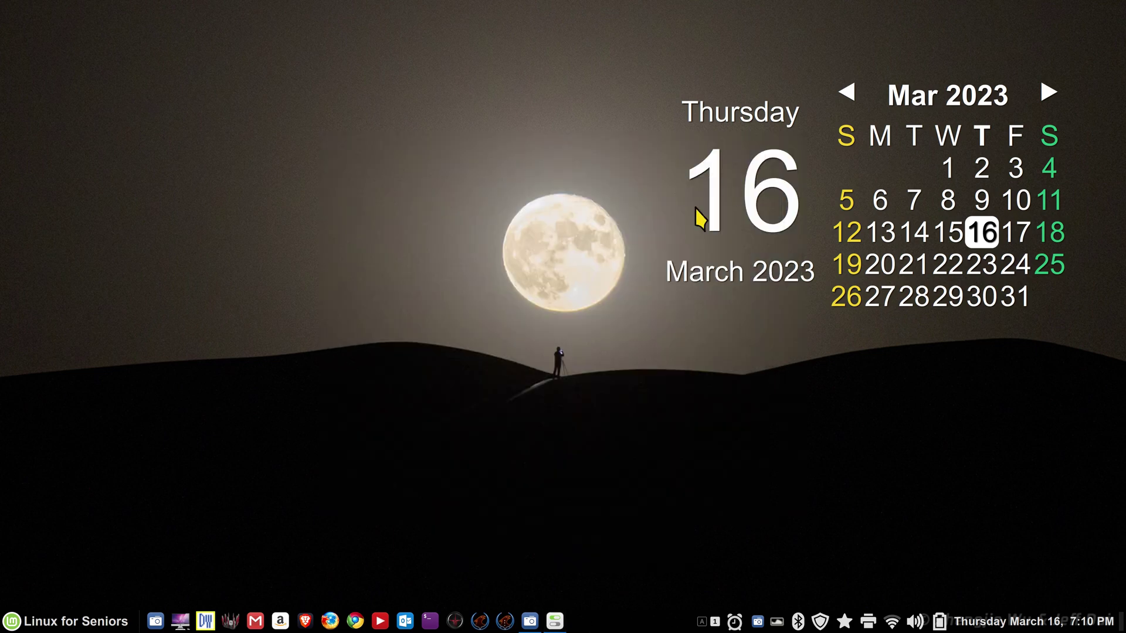
click(182, 623)
click(366, 59)
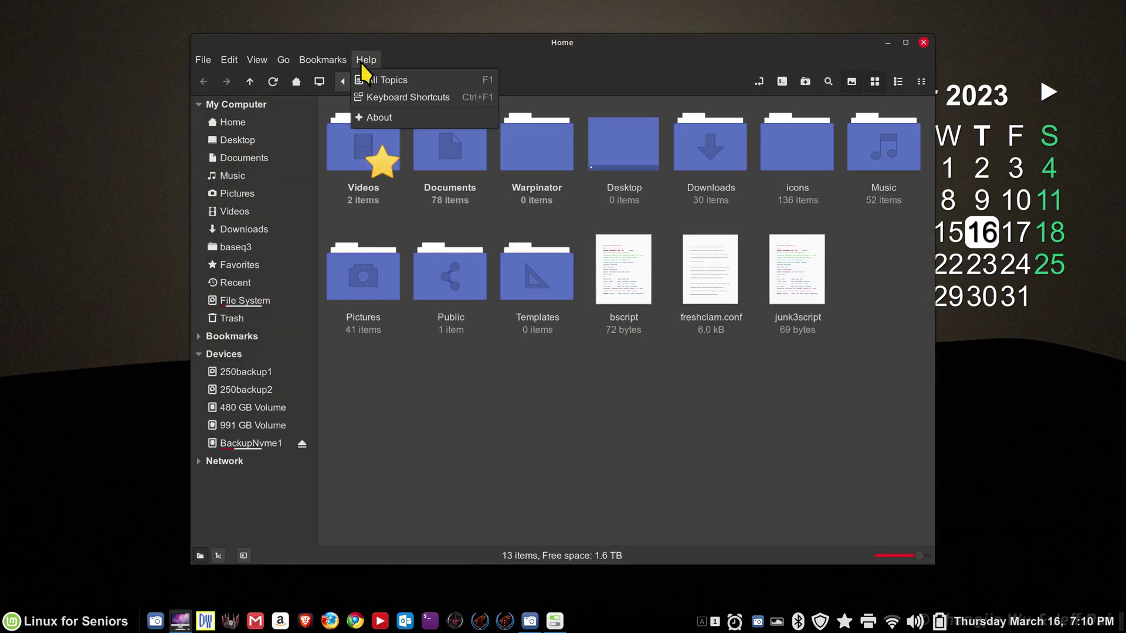
click(375, 116)
click(691, 412)
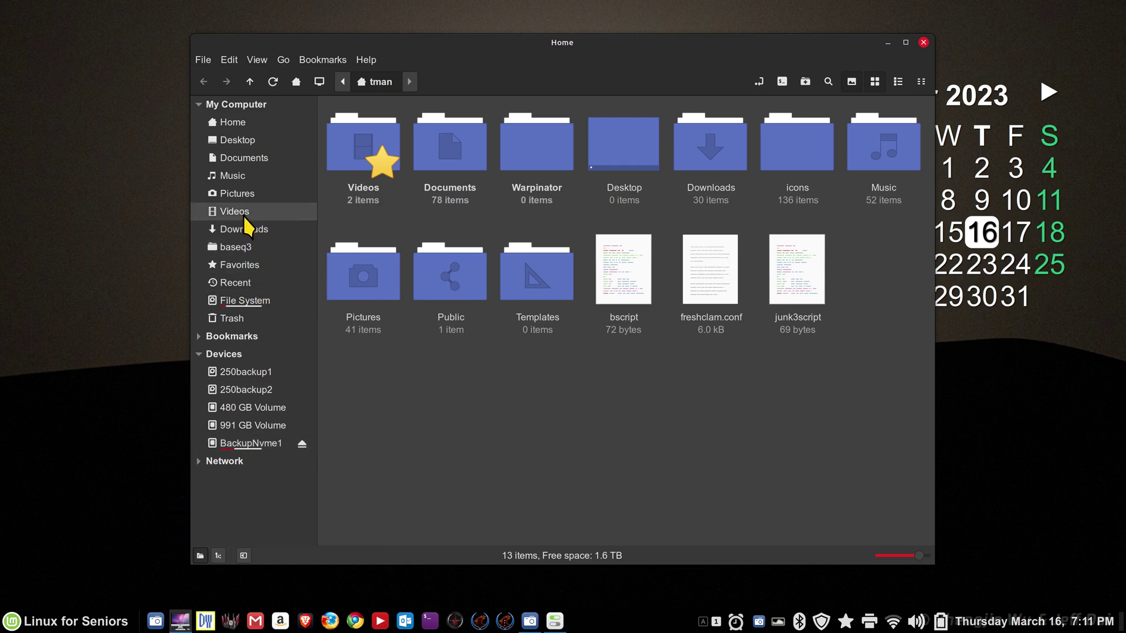
Step: Open the BackupNvme1 drive, briefly mounting and unmounting the 991 GB Volume
click(242, 444)
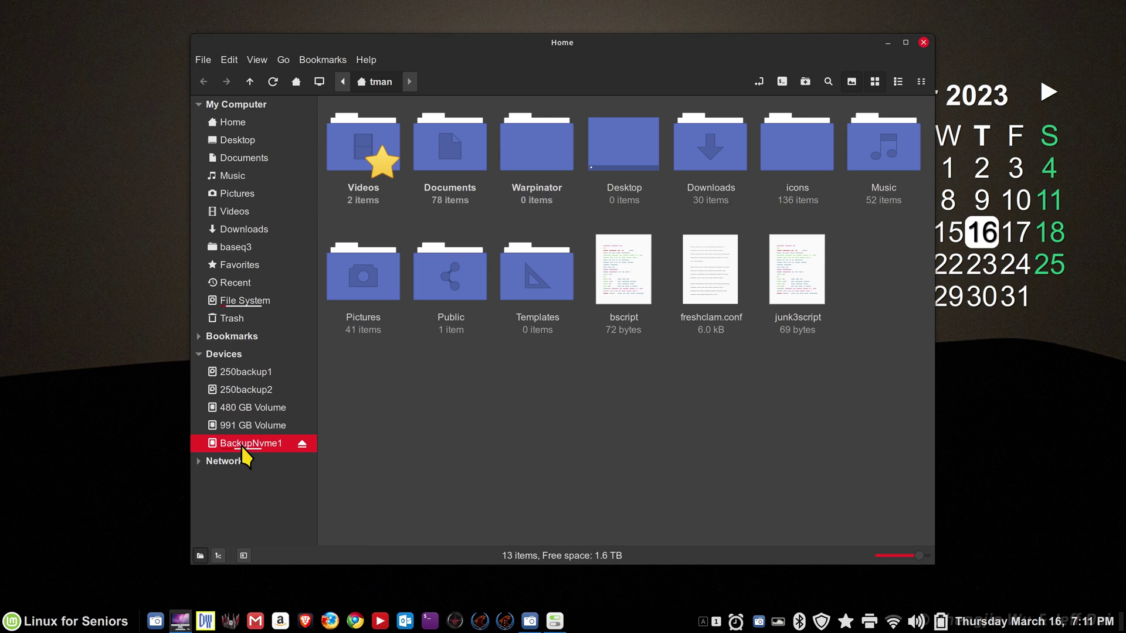
double_click(813, 126)
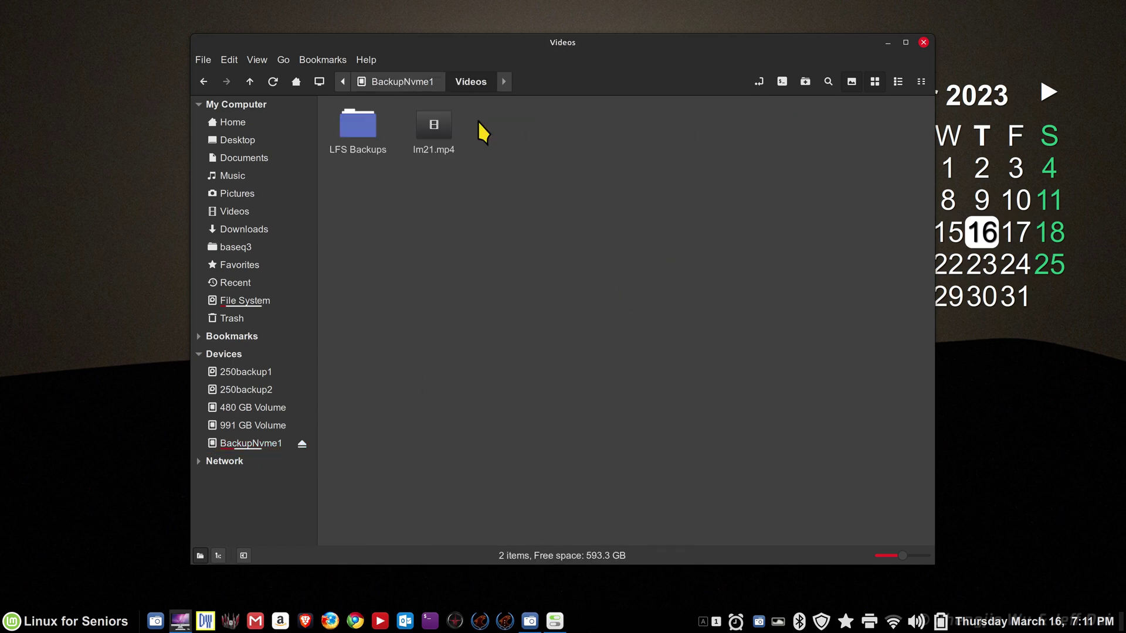
click(247, 431)
click(256, 444)
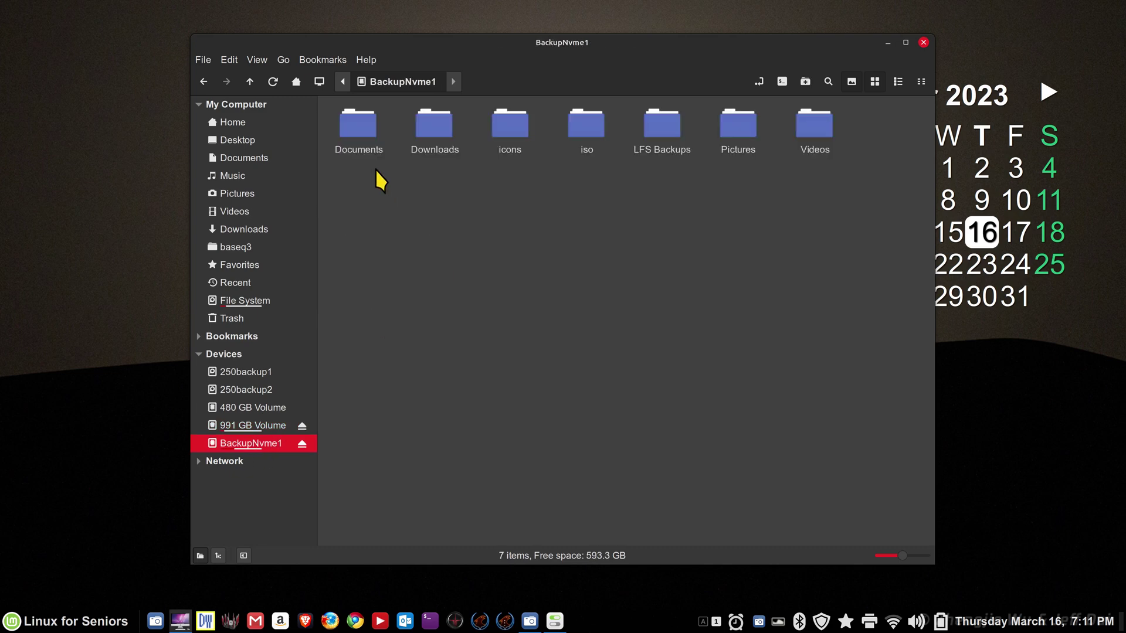
click(302, 427)
Step: Open Videos > LFS Backups on BackupNvme1 and scroll through its 77 items, including test
double_click(813, 131)
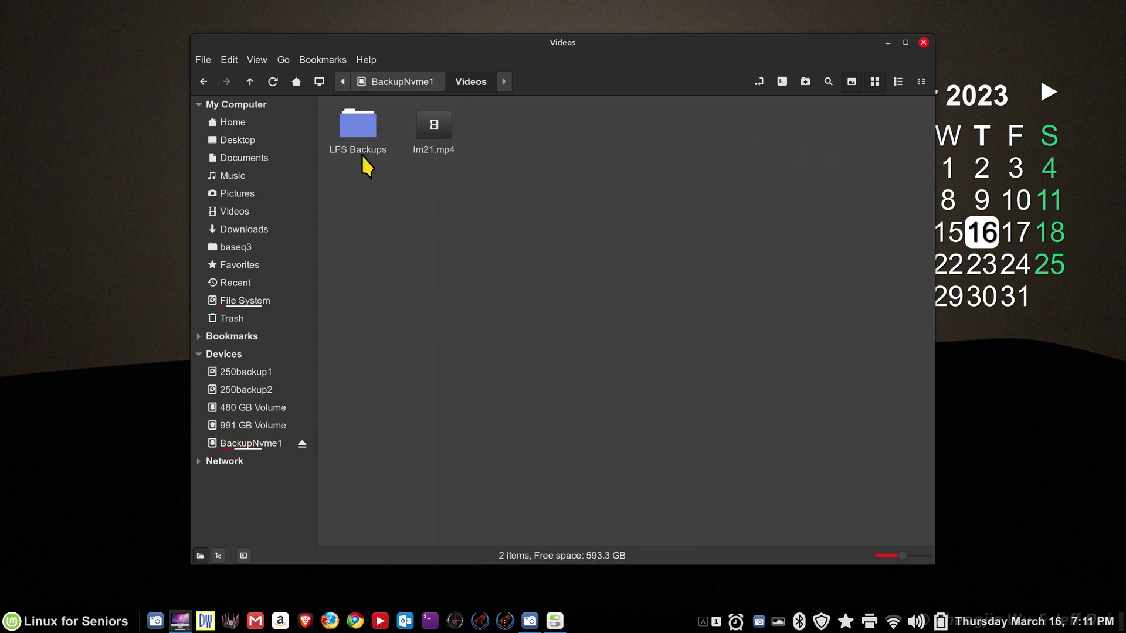
double_click(356, 139)
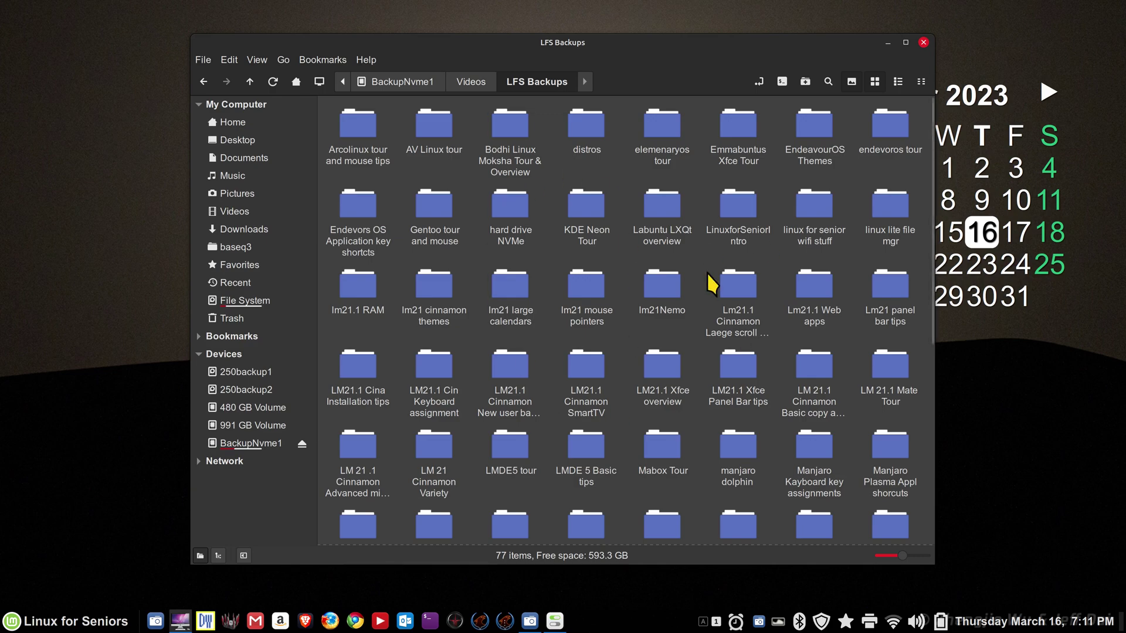
scroll(622, 318, down, 5)
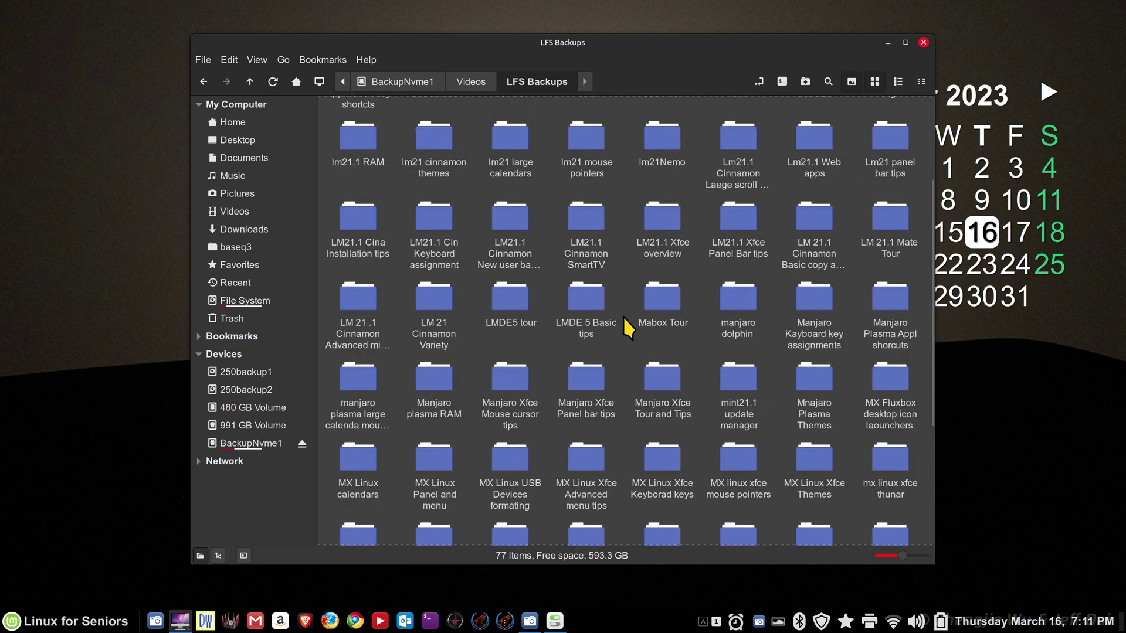
scroll(623, 315, up, 2)
scroll(623, 315, down, 2)
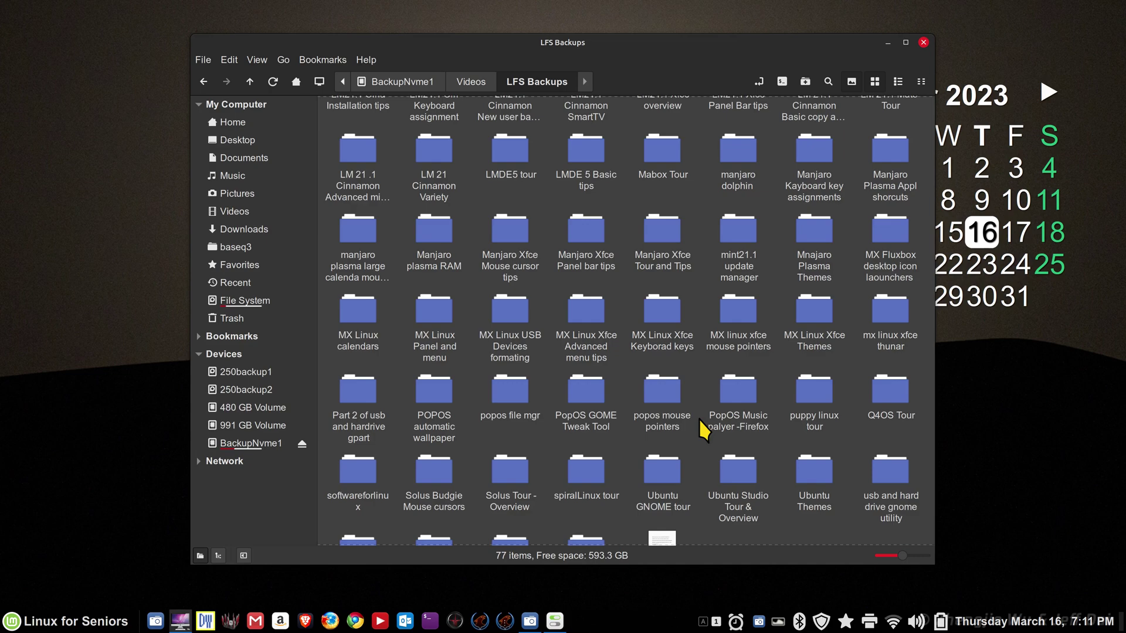
scroll(702, 418, down, 2)
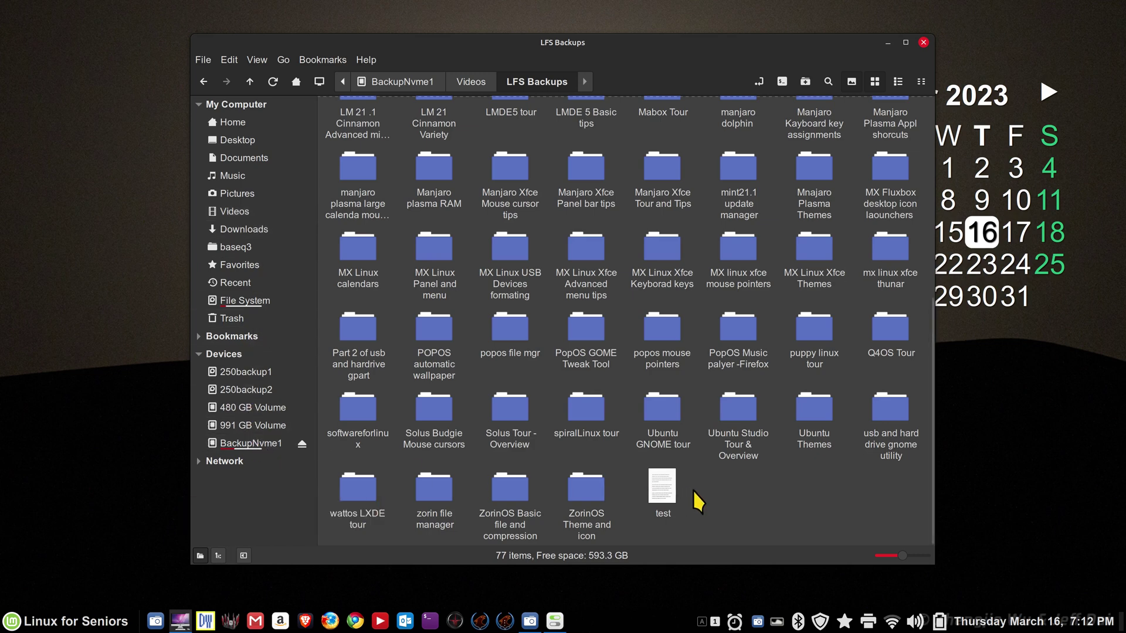
Step: Display the DocBackup script from Documents > scripts as text in Xed
click(236, 213)
click(239, 158)
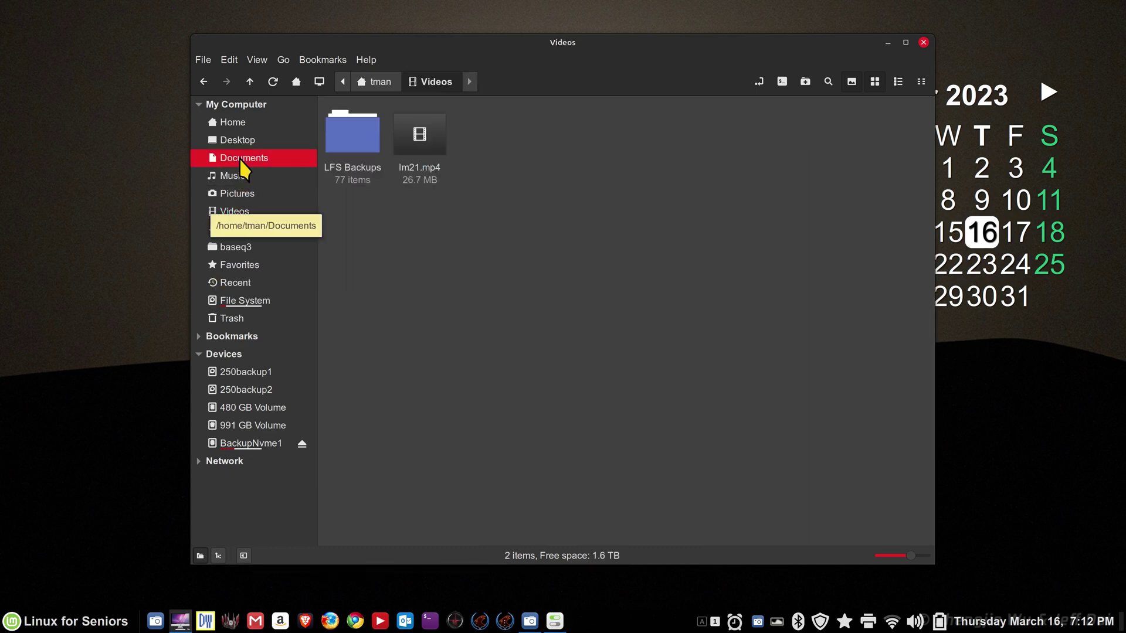
double_click(410, 349)
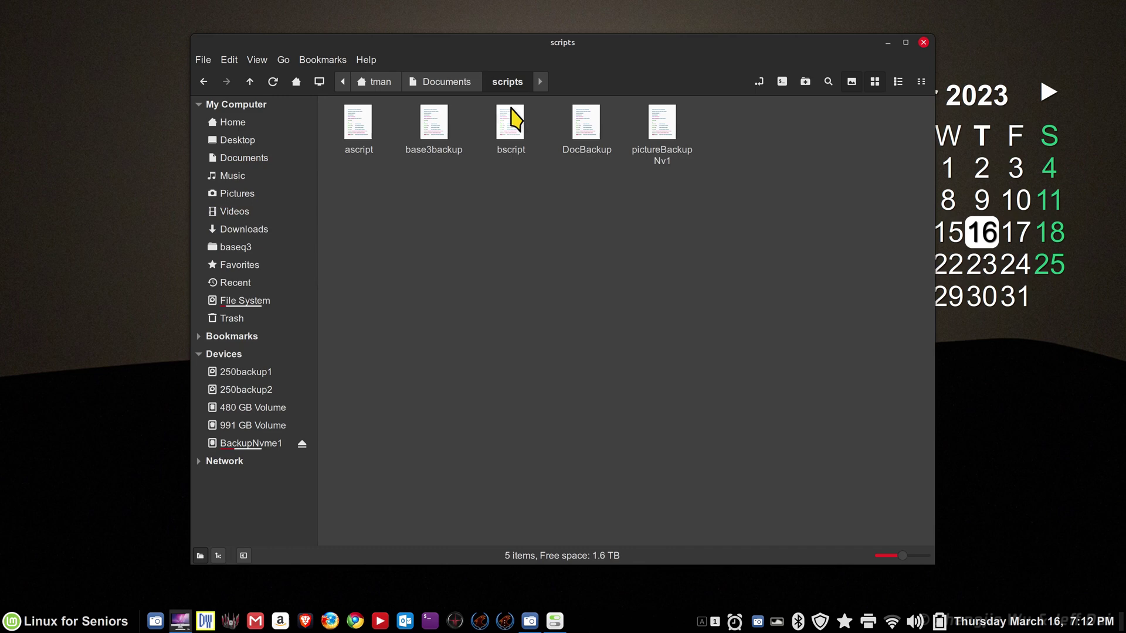
double_click(583, 123)
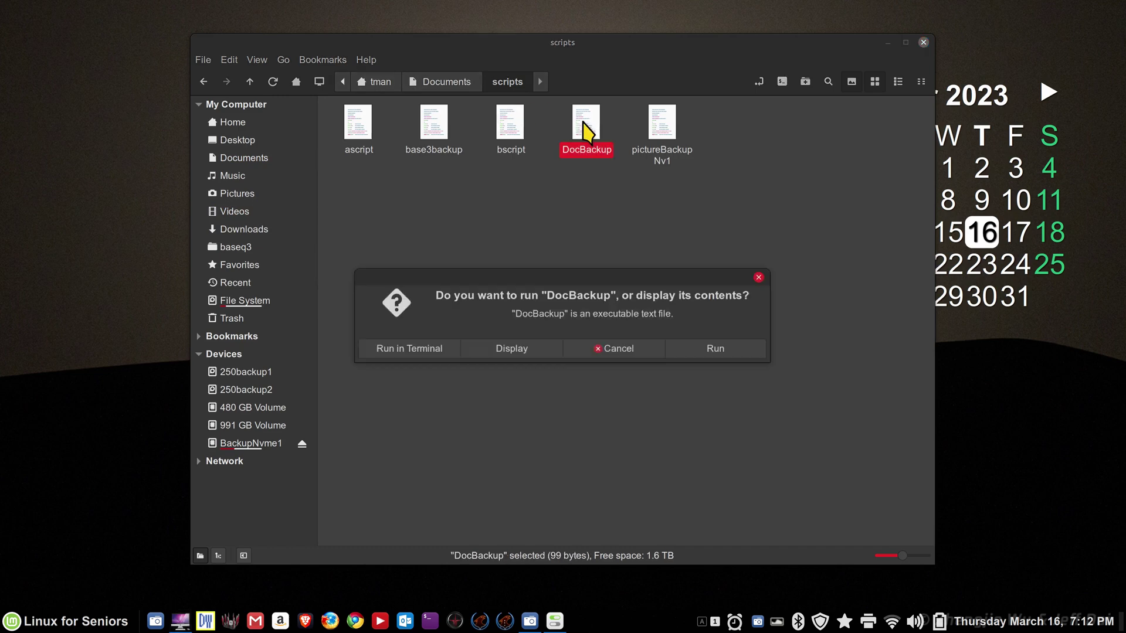
click(510, 351)
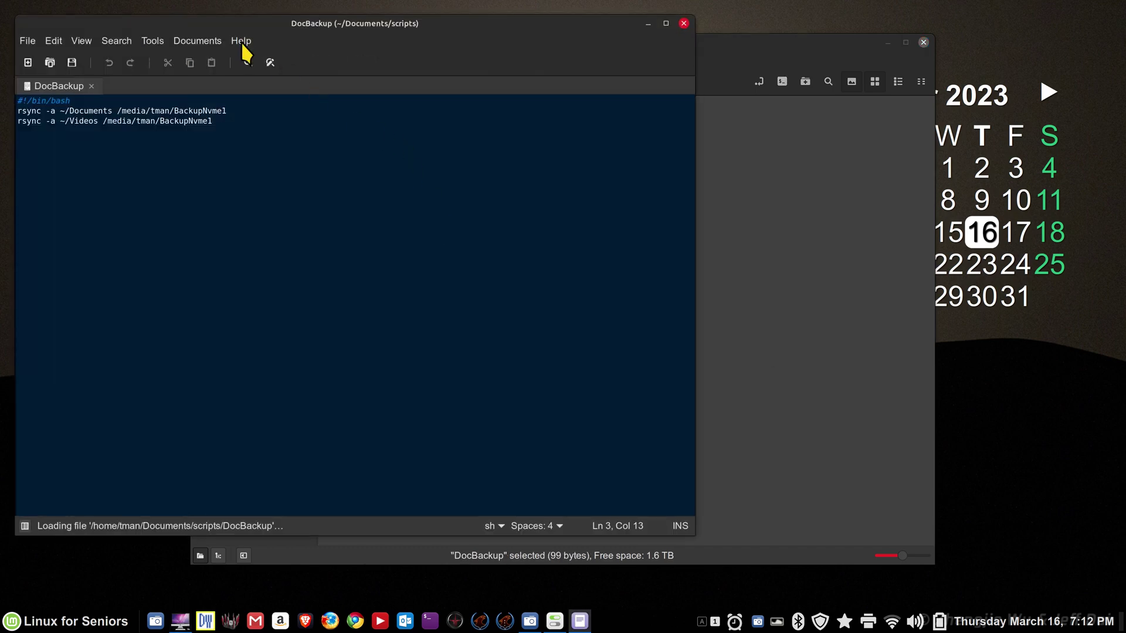
Step: Review the rsync -a lines' ~/Documents source and BackupNvme1 destination, then close the script and right-click DocBackup
drag(253, 27, 416, 75)
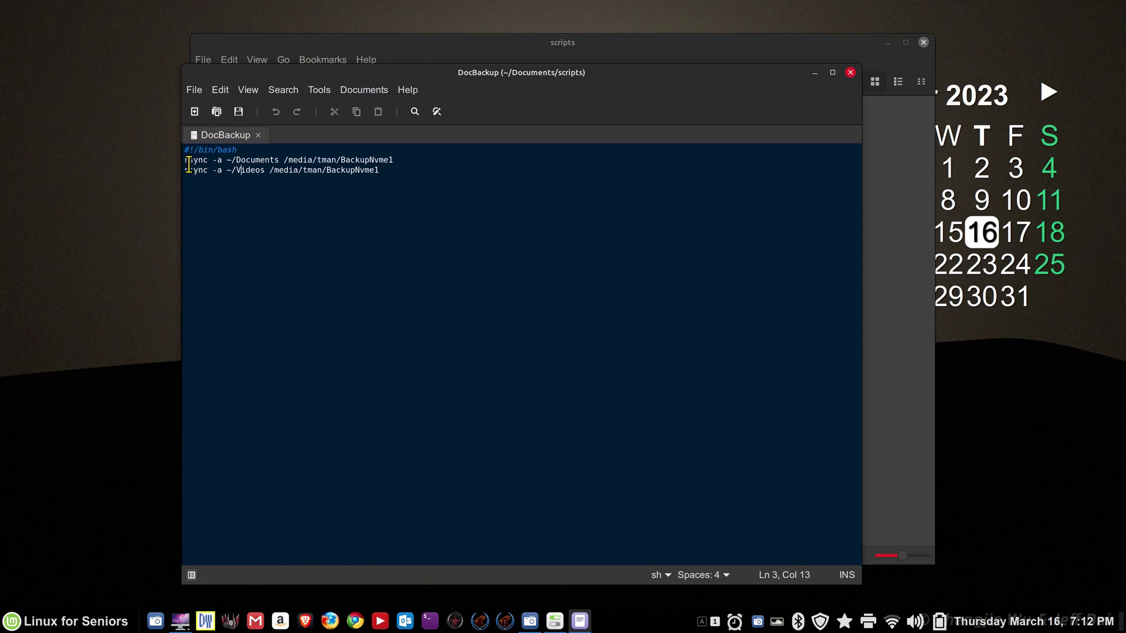
mouse_move(182, 170)
mouse_down()
mouse_move(225, 170)
mouse_move(221, 159)
mouse_move(183, 159)
mouse_up()
click(229, 160)
drag(228, 160, 265, 174)
drag(340, 160, 393, 160)
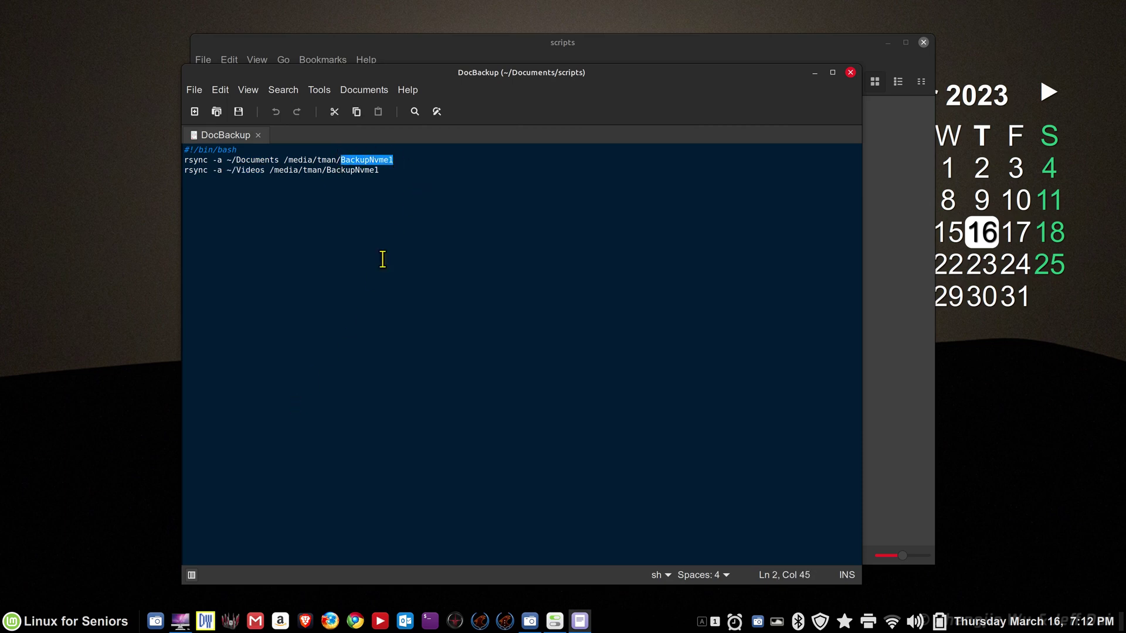
drag(378, 74, 535, 91)
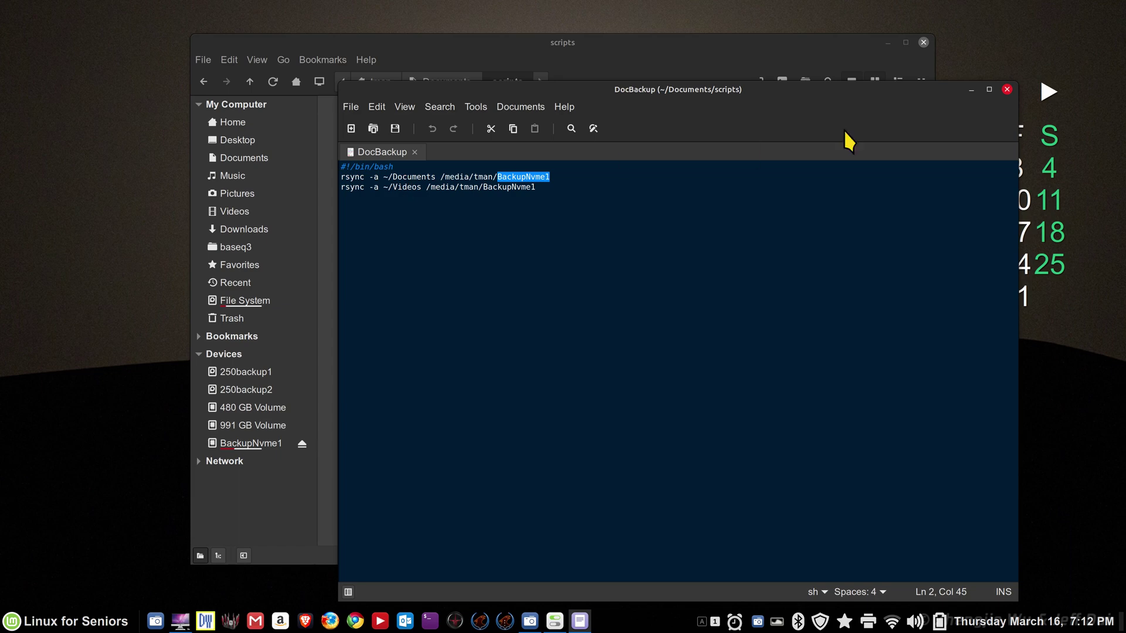
click(1006, 89)
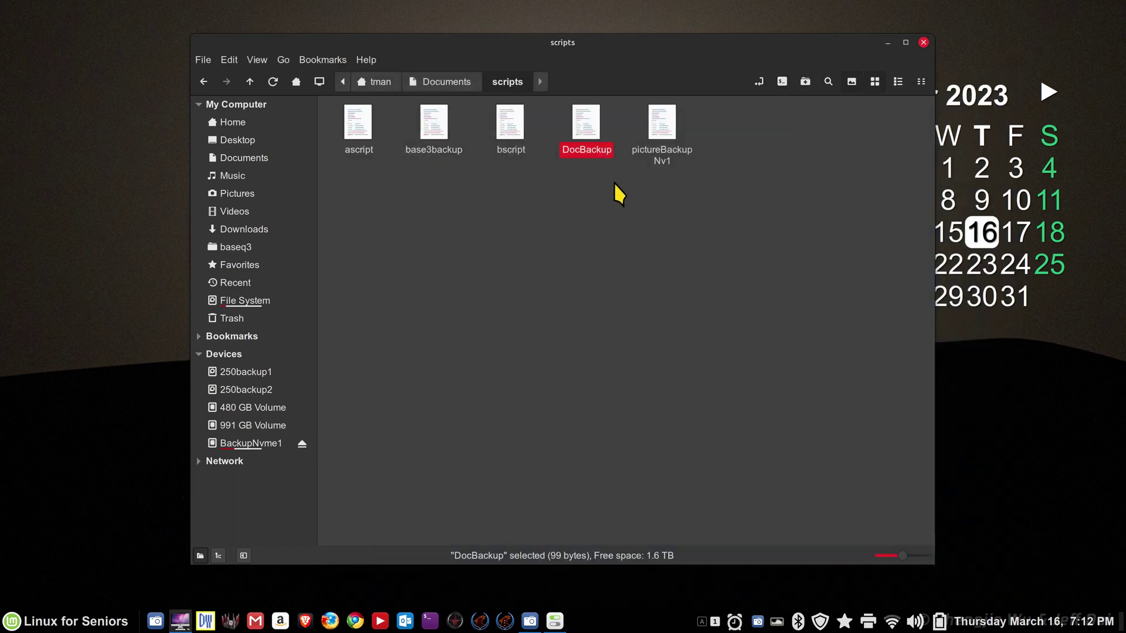
right_click(581, 122)
Step: Confirm DocBackup is executable in Properties > Permissions, then display the script again in Xed
click(607, 345)
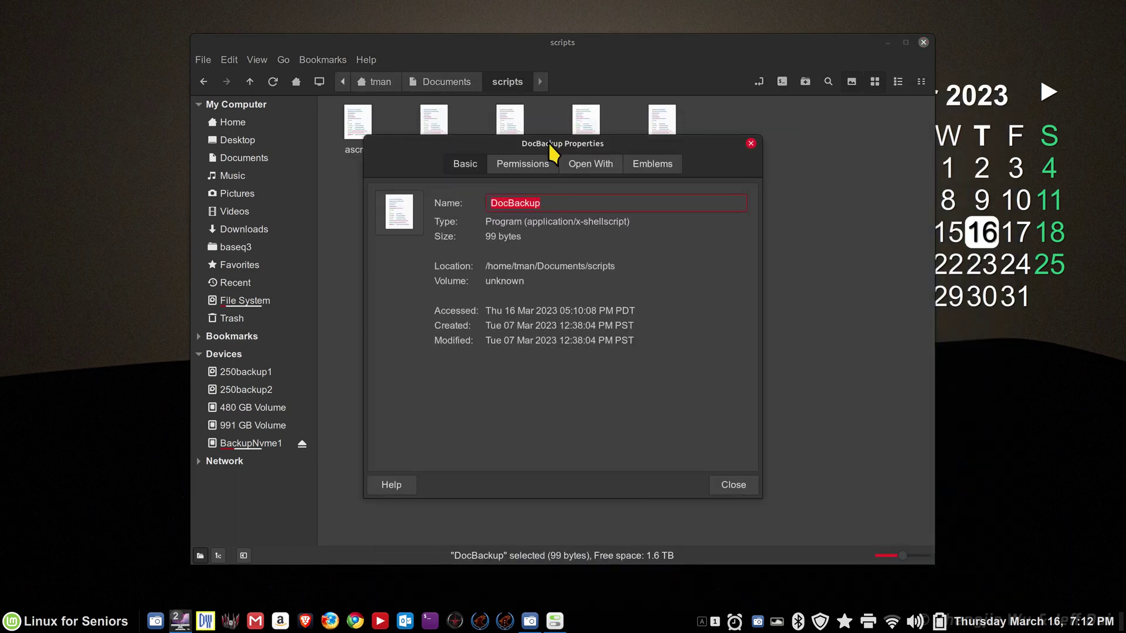
click(518, 164)
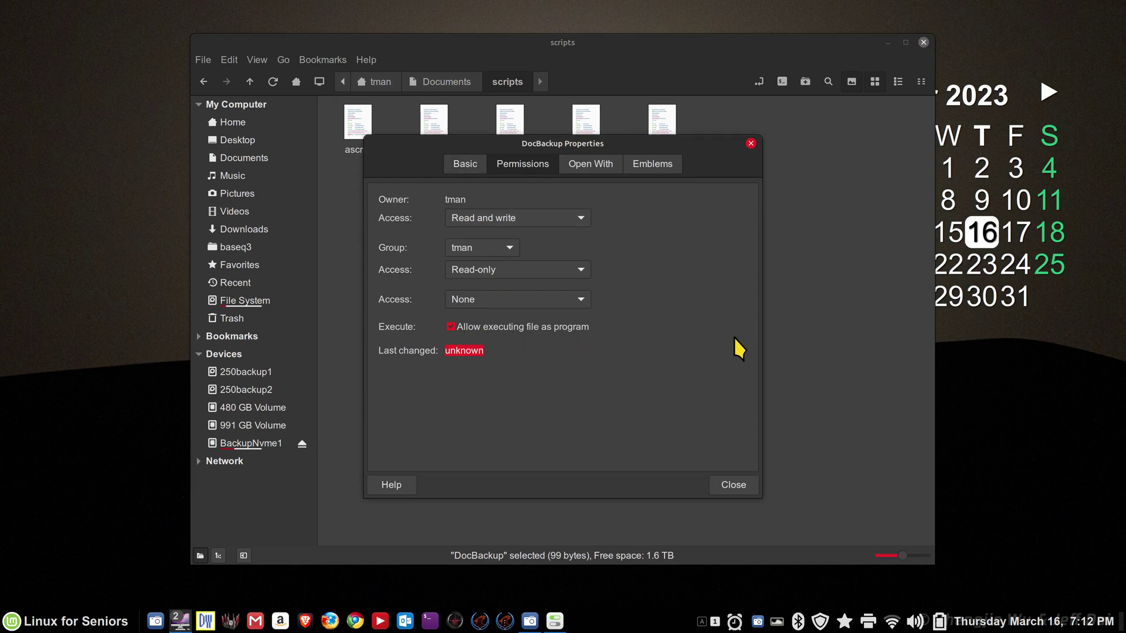
click(751, 143)
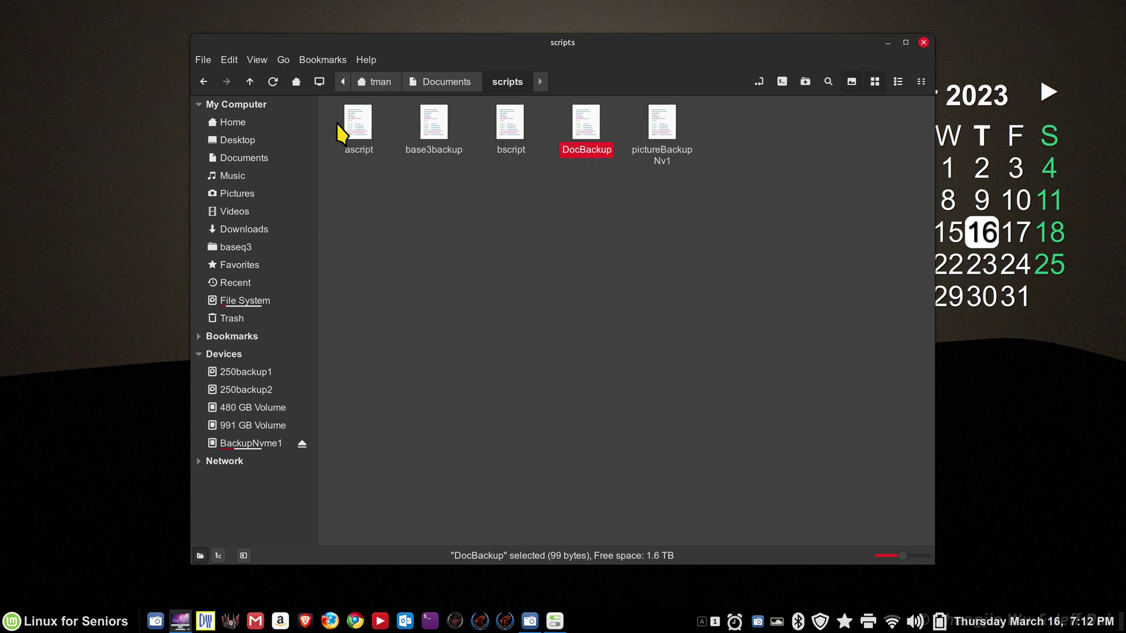
double_click(586, 130)
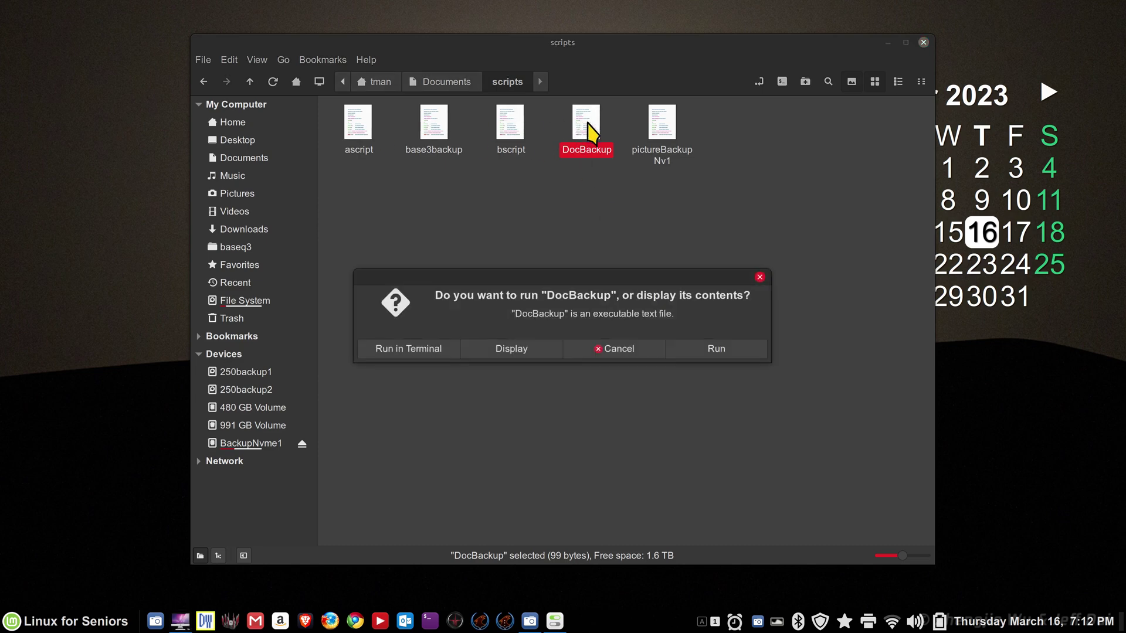
click(526, 350)
drag(279, 28, 432, 74)
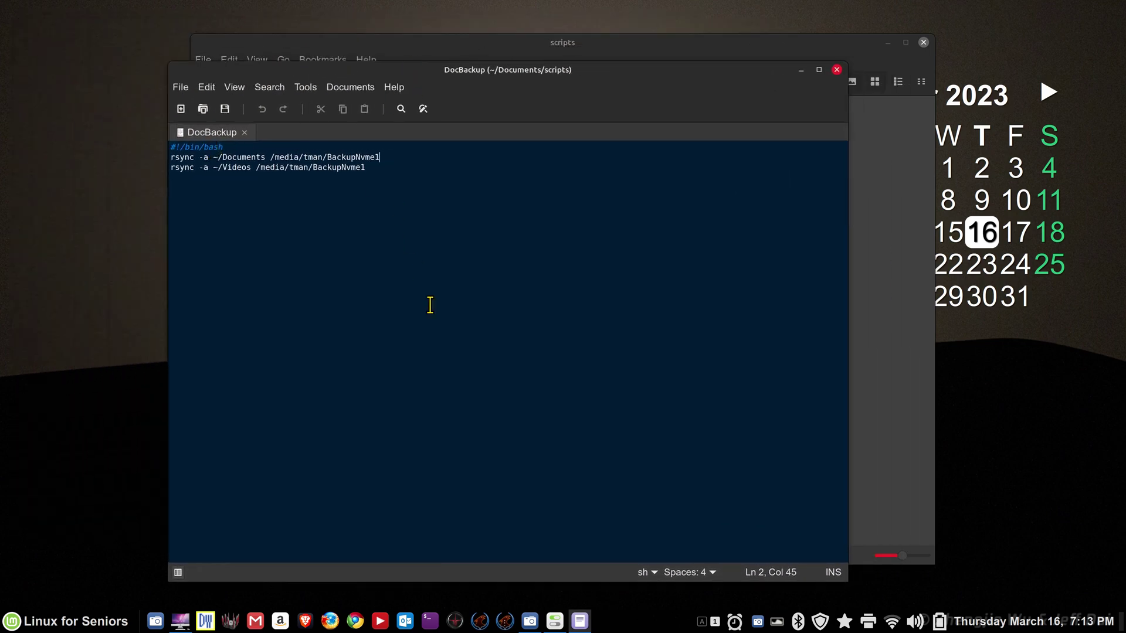
Step: Launch Timeshift from the Mint menu search and authenticate with the admin password
click(16, 624)
mouse_move(117, 555)
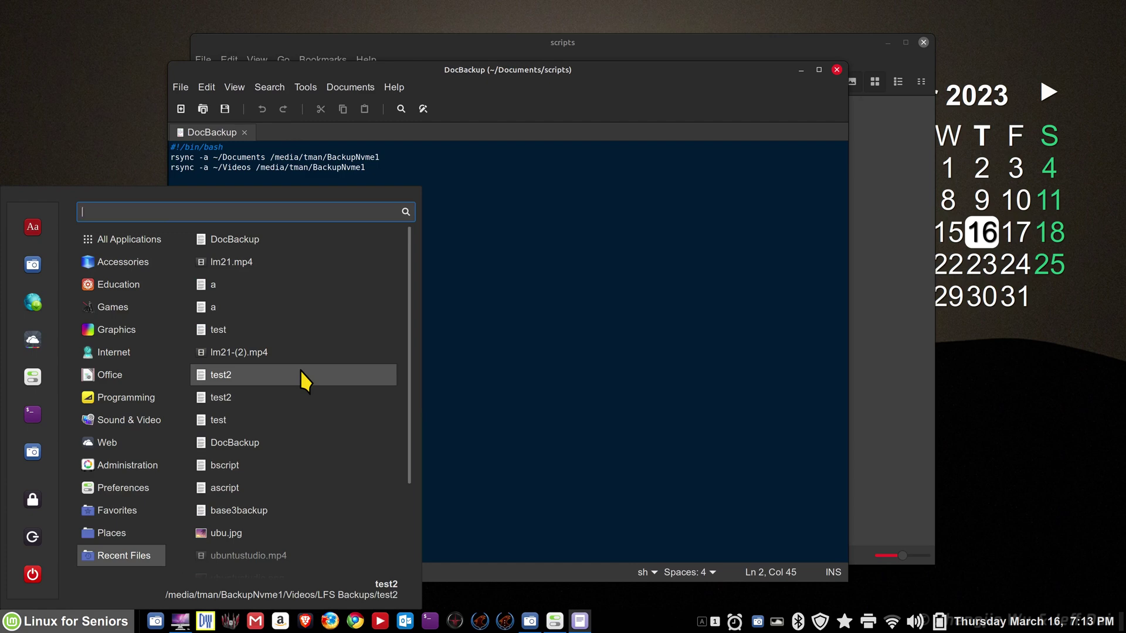
text(ti)
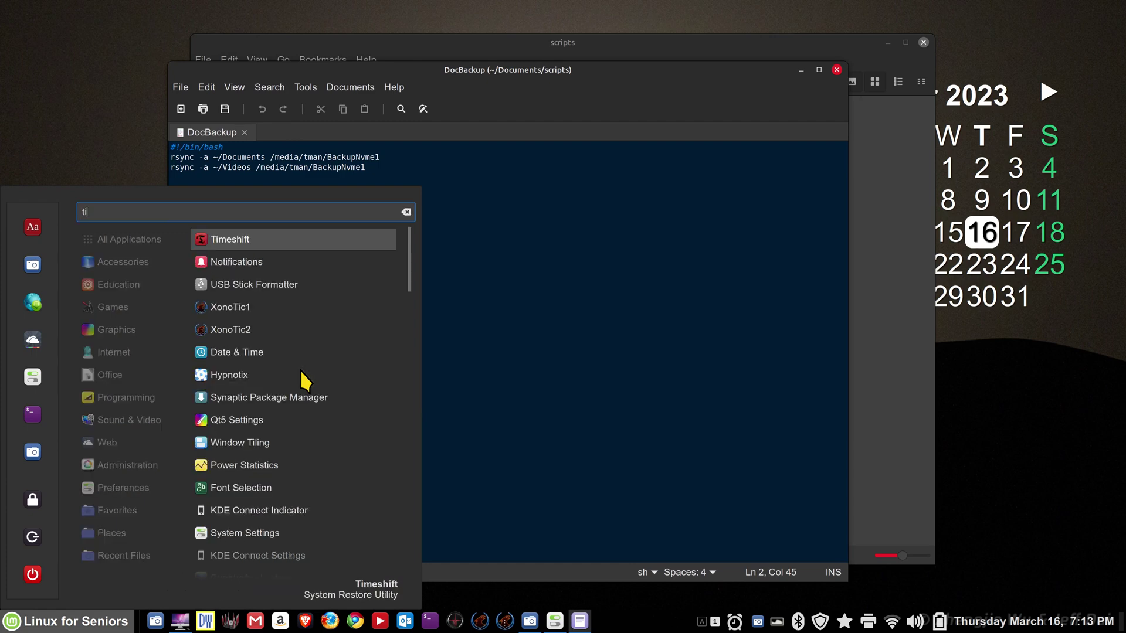
click(258, 238)
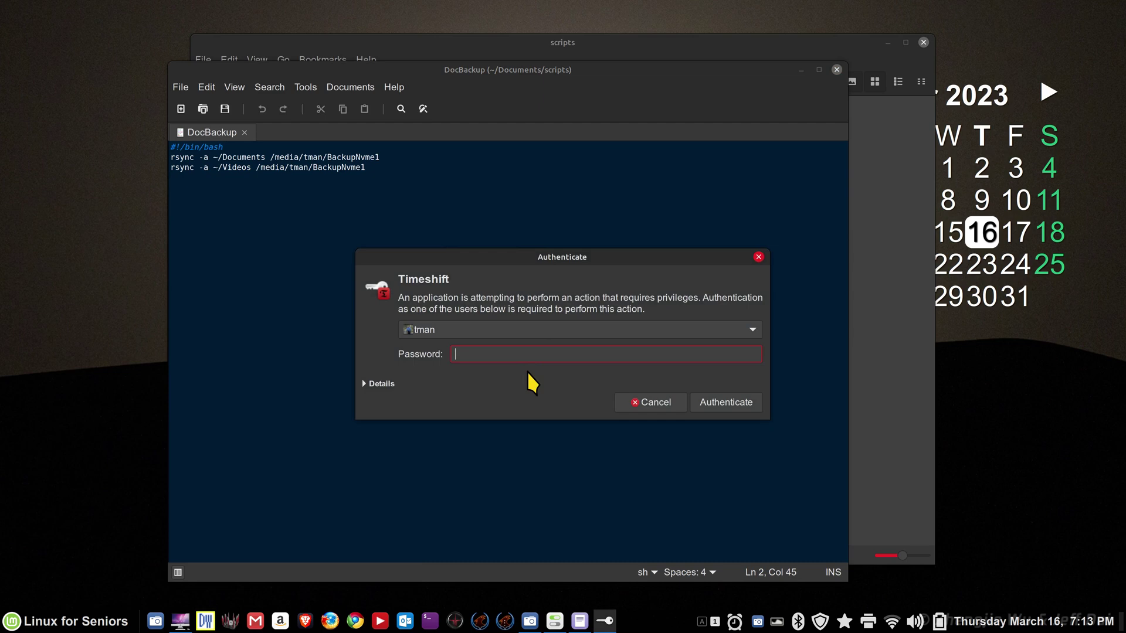
text(******)
key(Return)
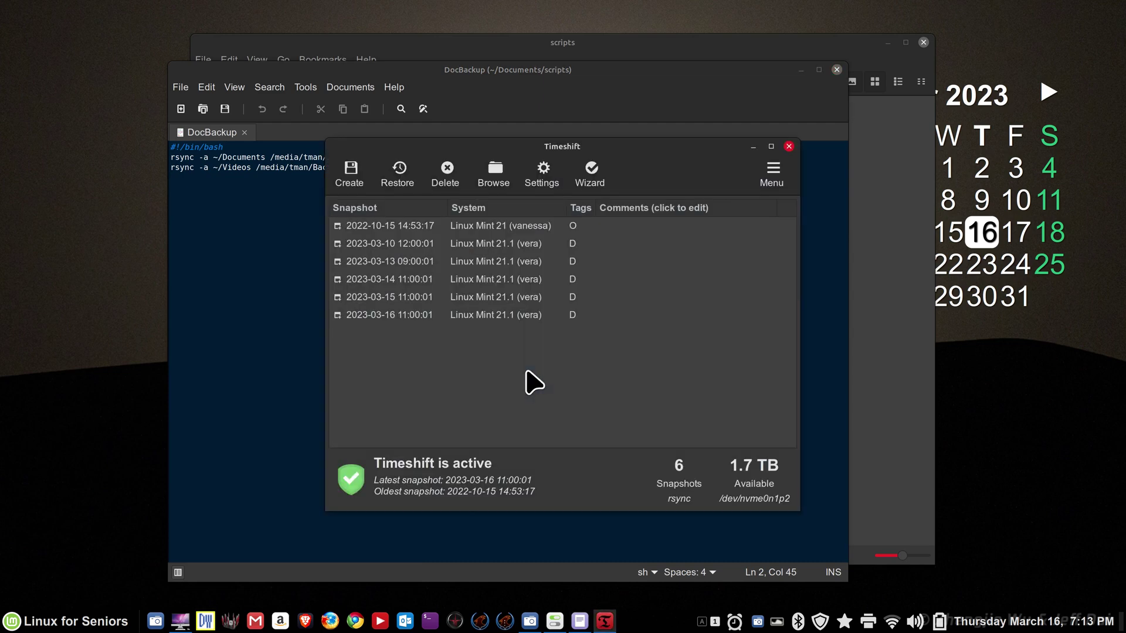
Step: Run the Setup Wizard keeping RSYNC, location nvme0n1p2, and 5 daily snapshots
click(591, 171)
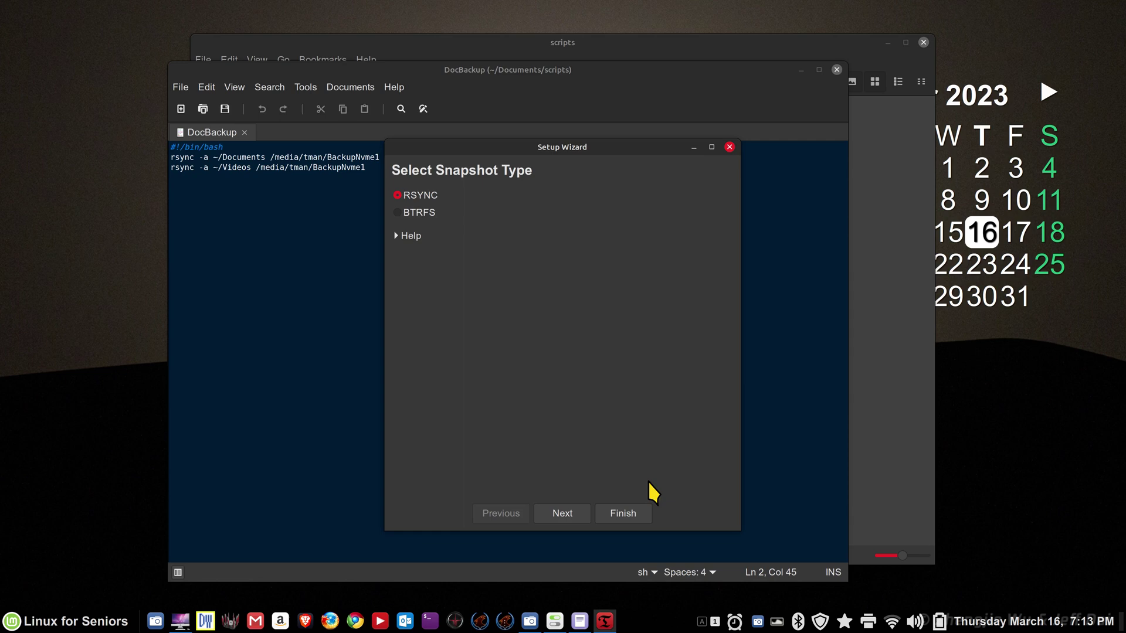
click(564, 515)
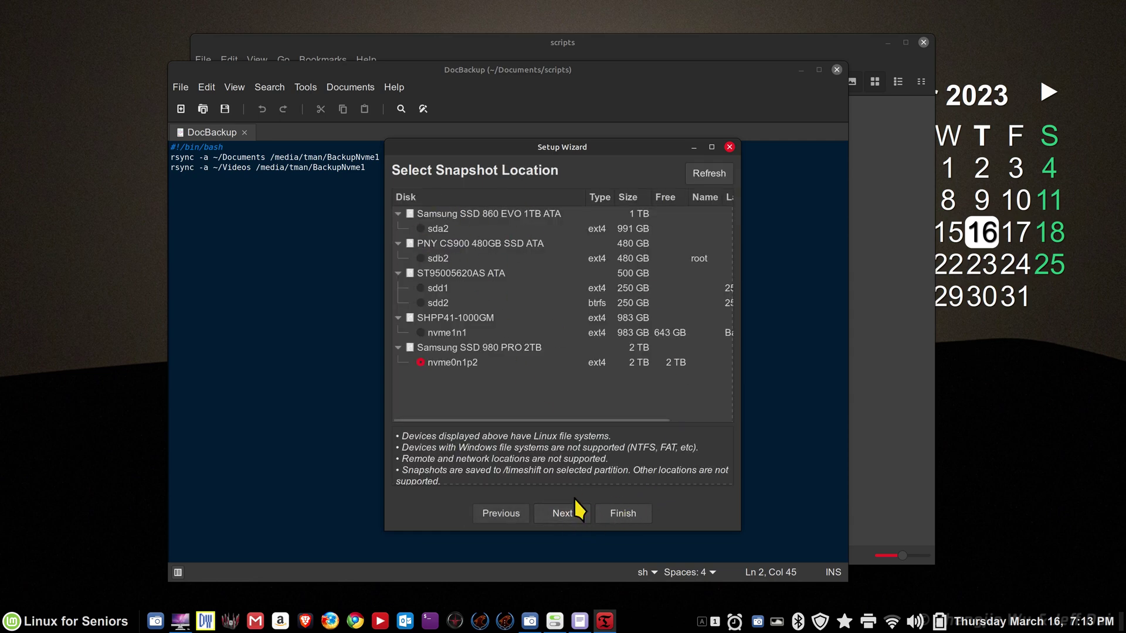
click(564, 513)
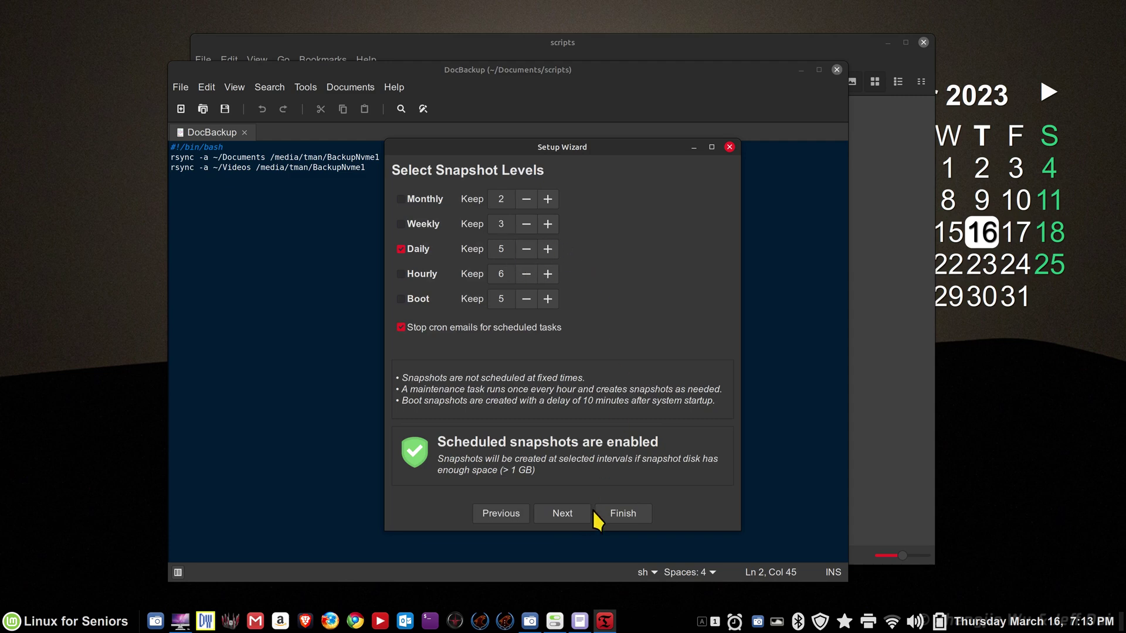
click(563, 513)
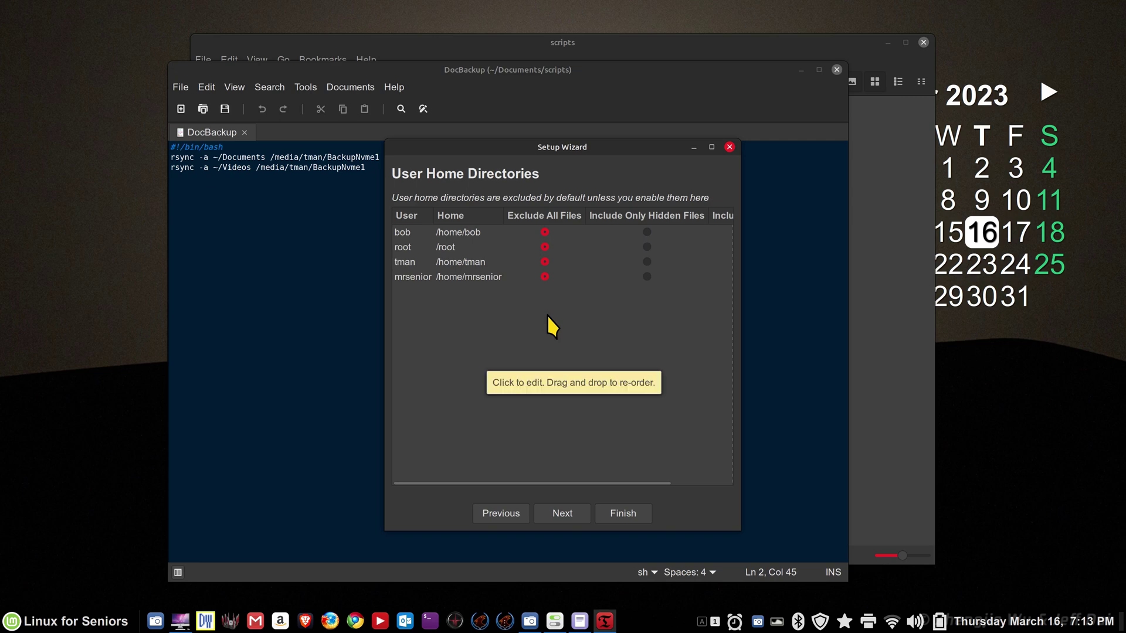
Step: Leave all four user home directories excluded and proceed past the User Home Directories page
drag(562, 147, 663, 137)
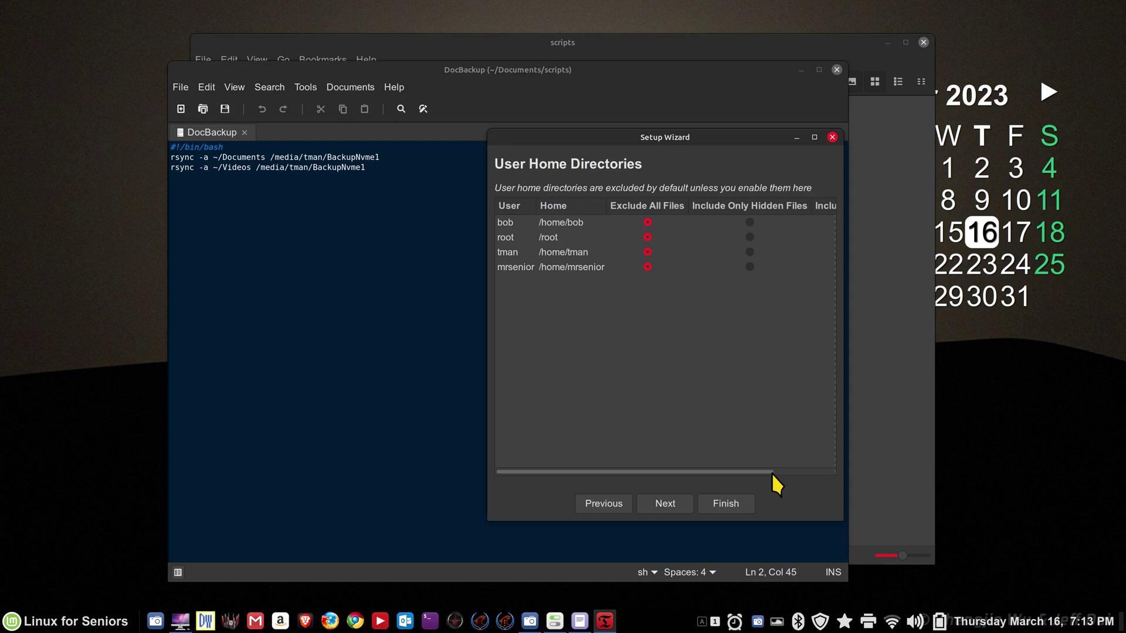
drag(768, 473, 830, 471)
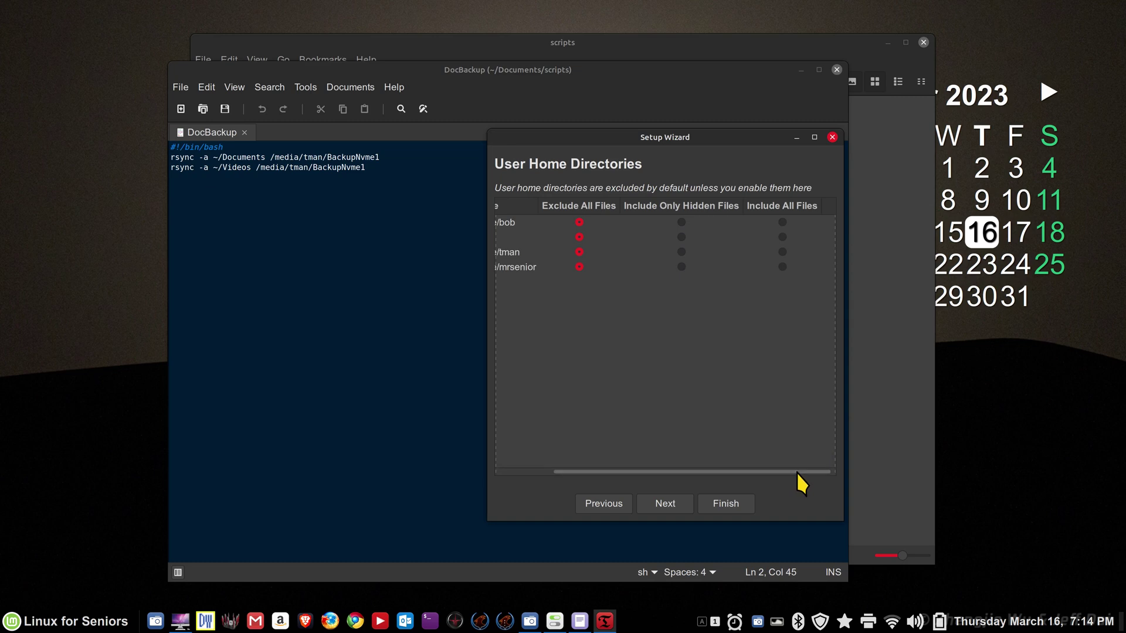
drag(796, 473, 737, 470)
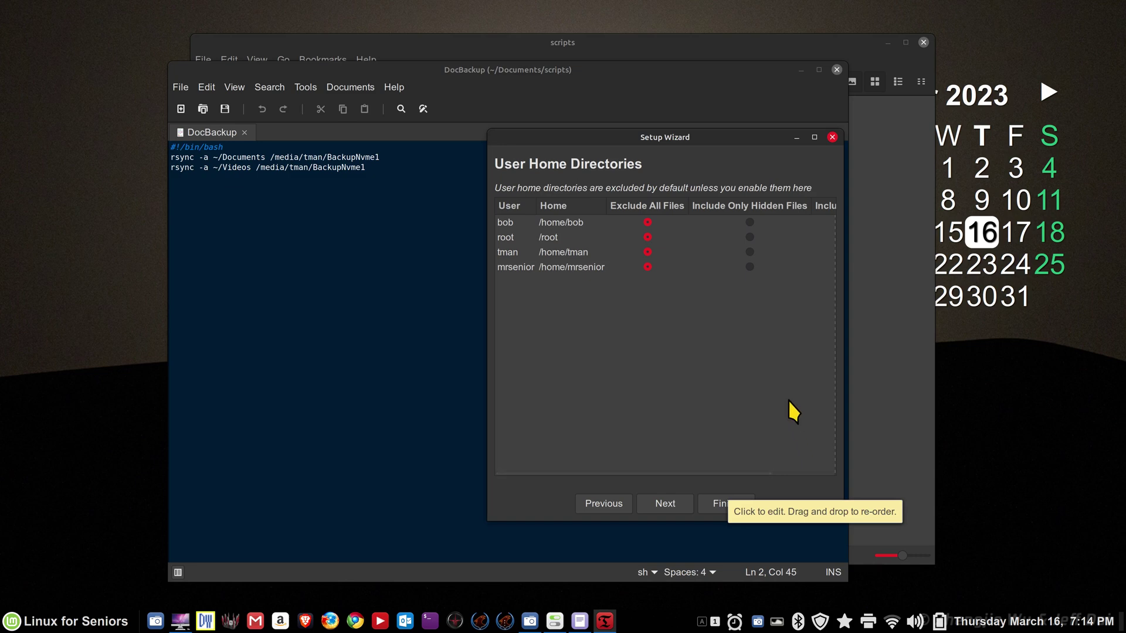
drag(766, 473, 821, 473)
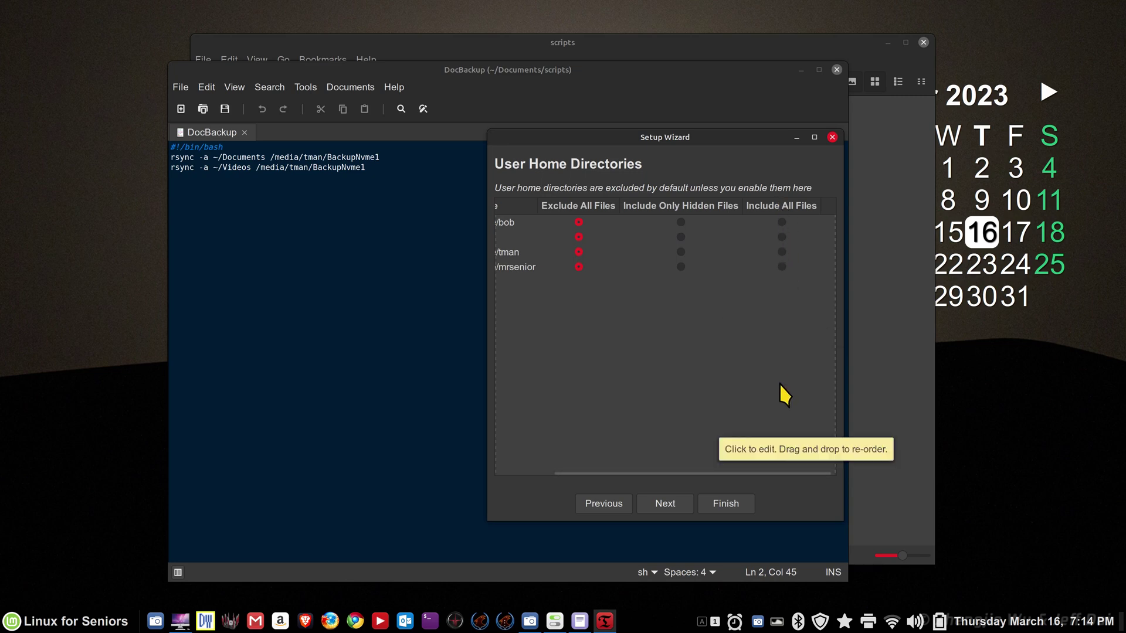
drag(751, 473, 663, 464)
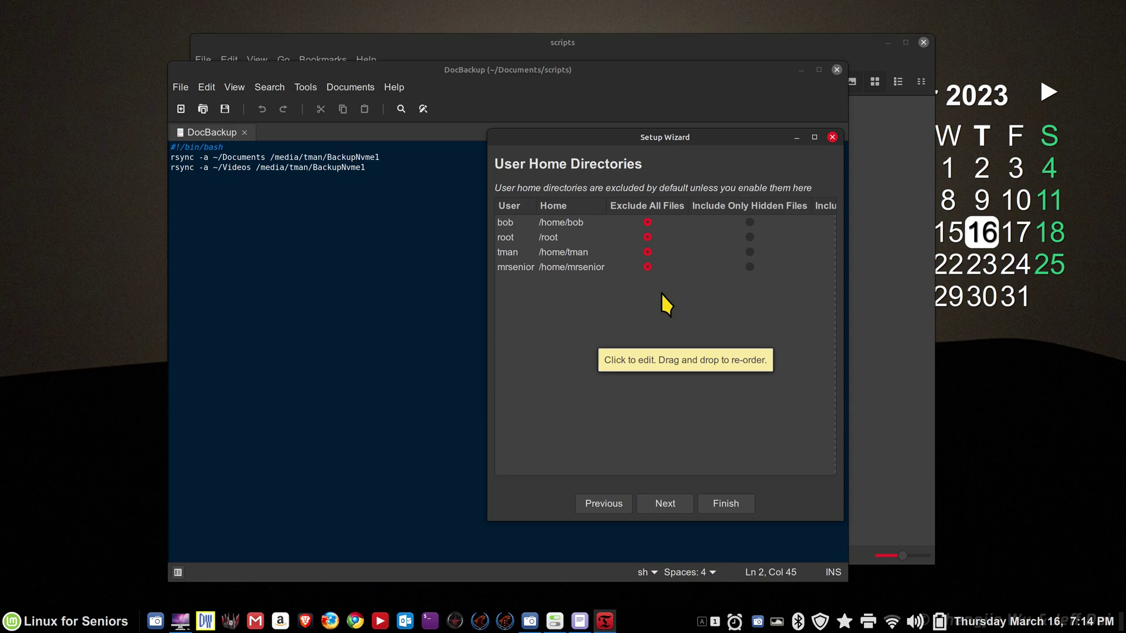
click(667, 501)
click(724, 503)
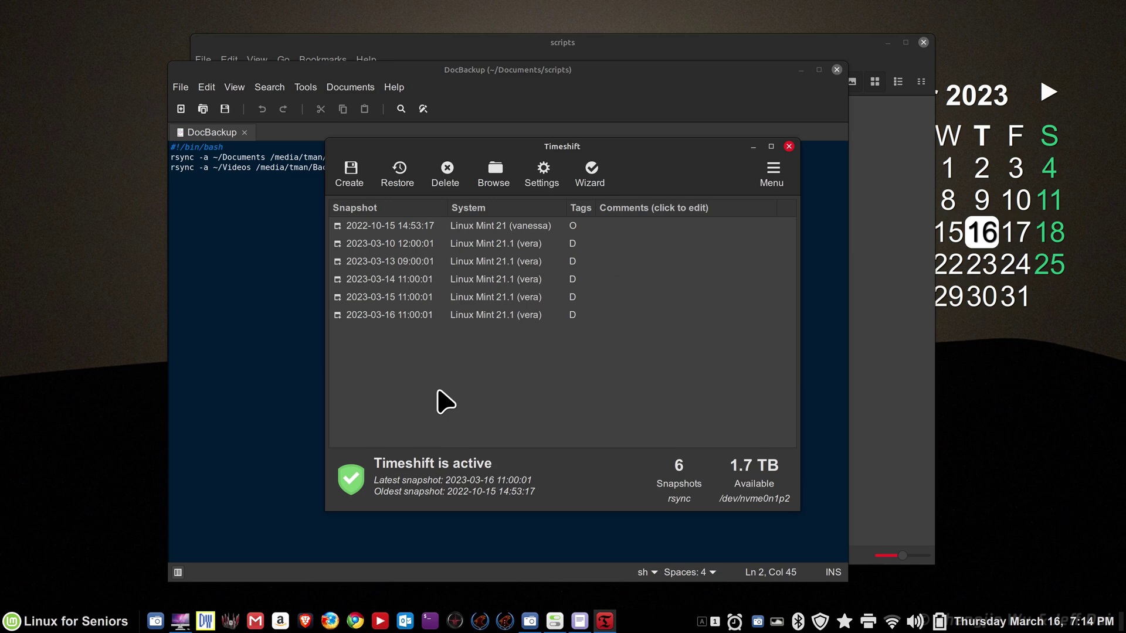
click(413, 281)
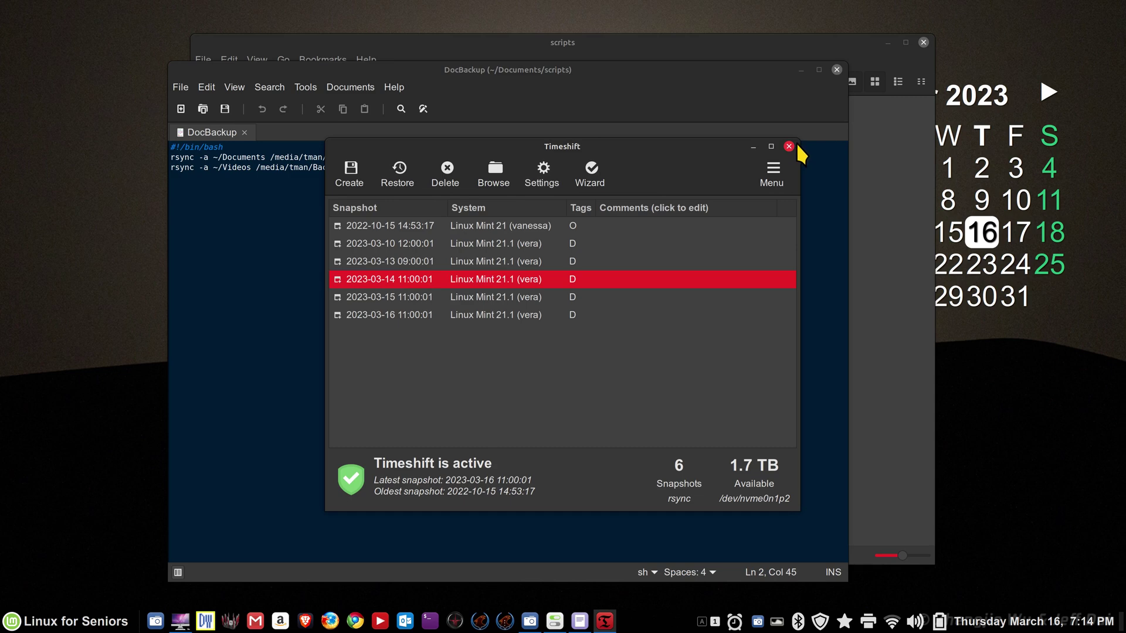
click(595, 175)
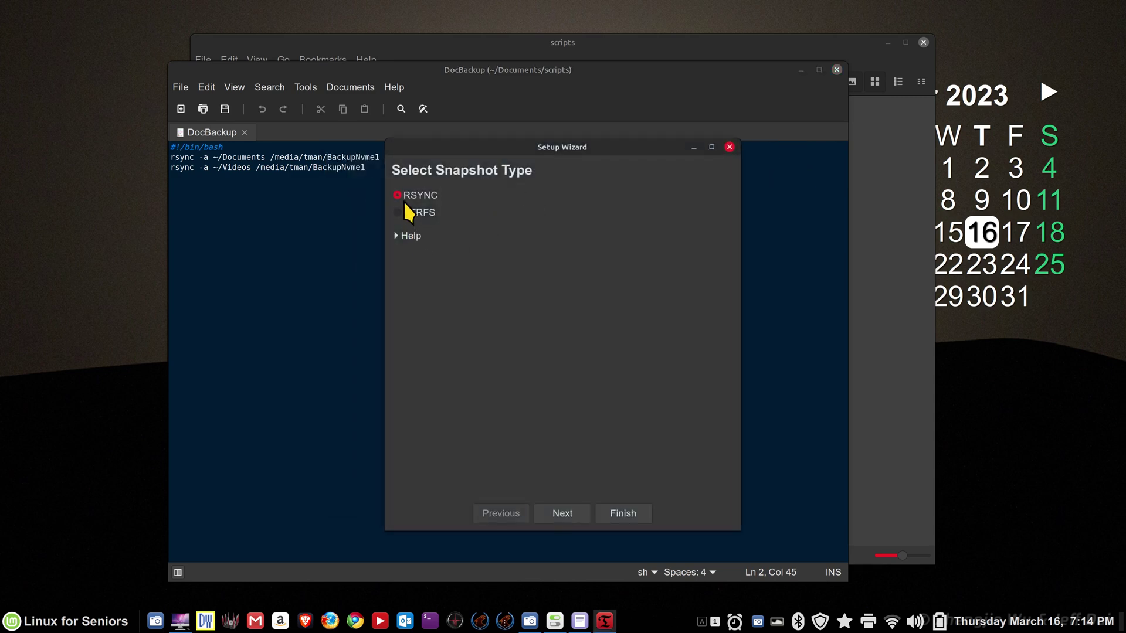
click(730, 147)
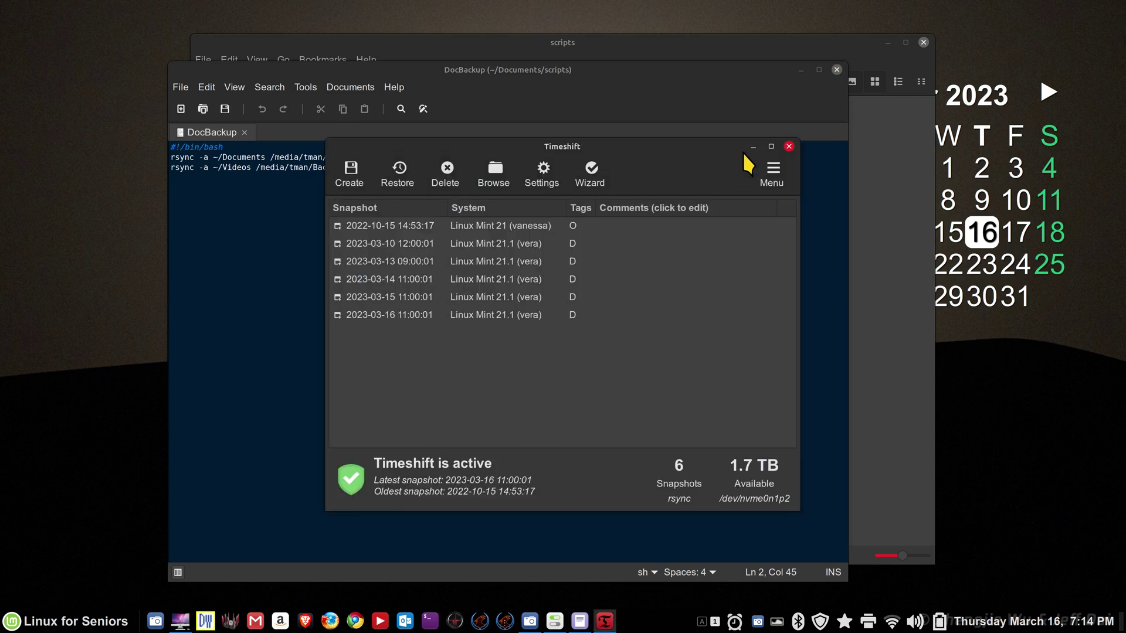
click(786, 147)
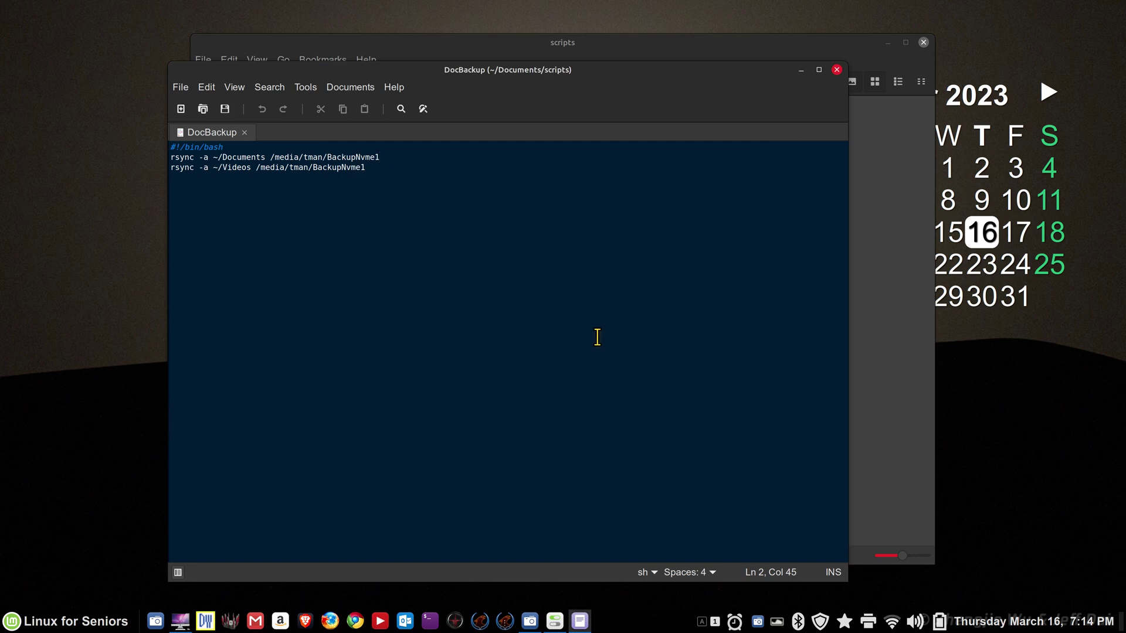
Step: Highlight the -a flag on the Documents rsync line, then close the DocBackup script unchanged
drag(561, 88, 728, 81)
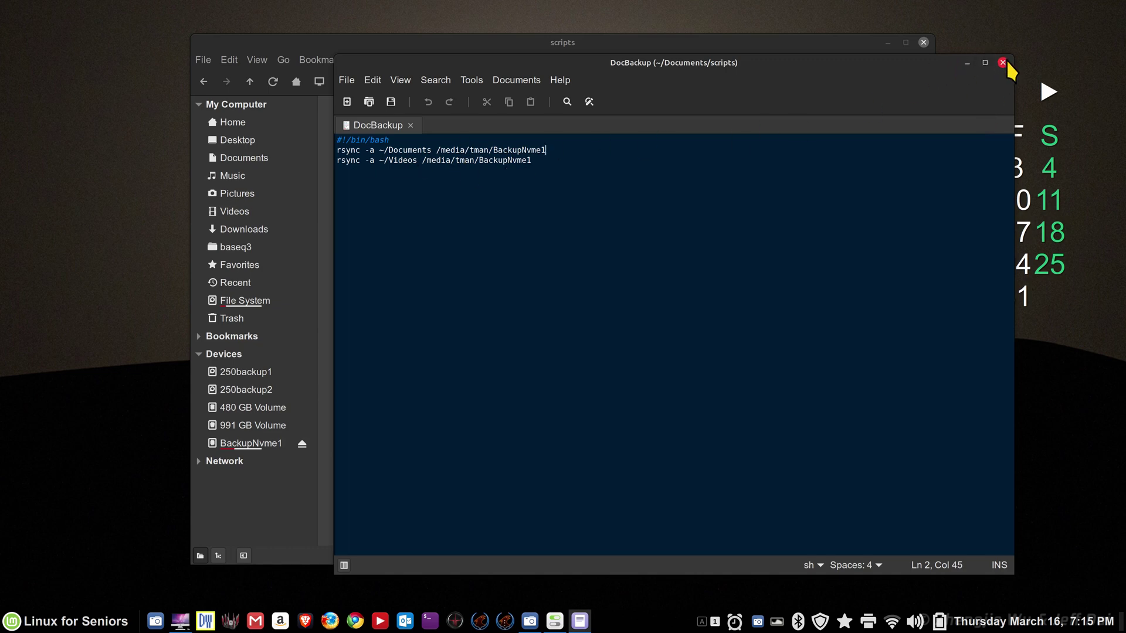
drag(380, 153, 363, 154)
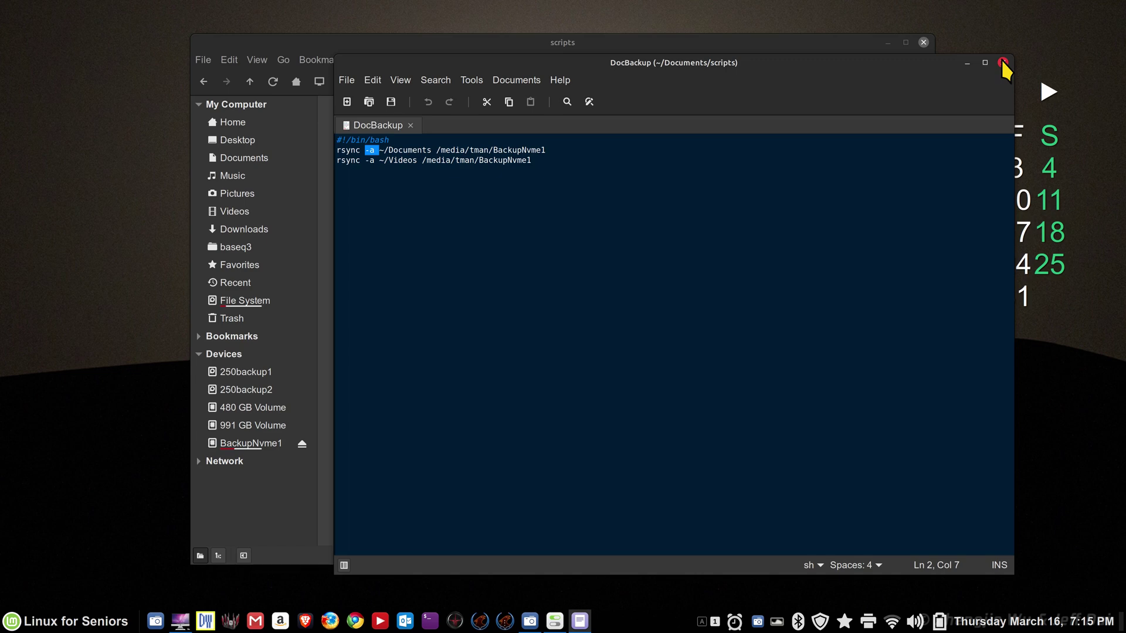
click(610, 187)
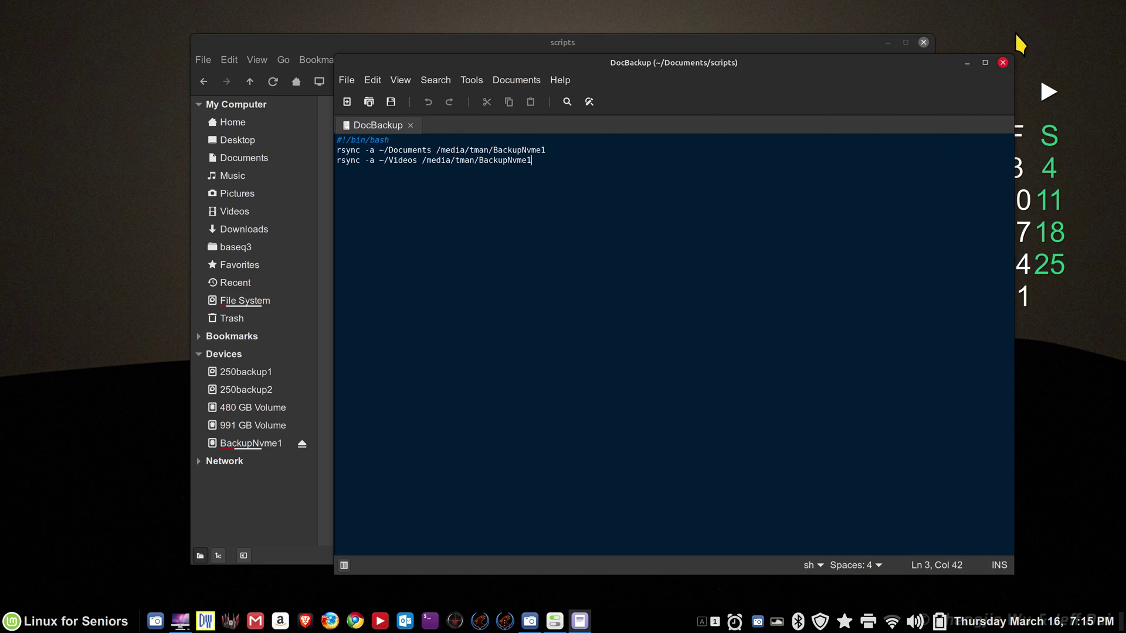
click(1002, 62)
drag(622, 50, 589, 51)
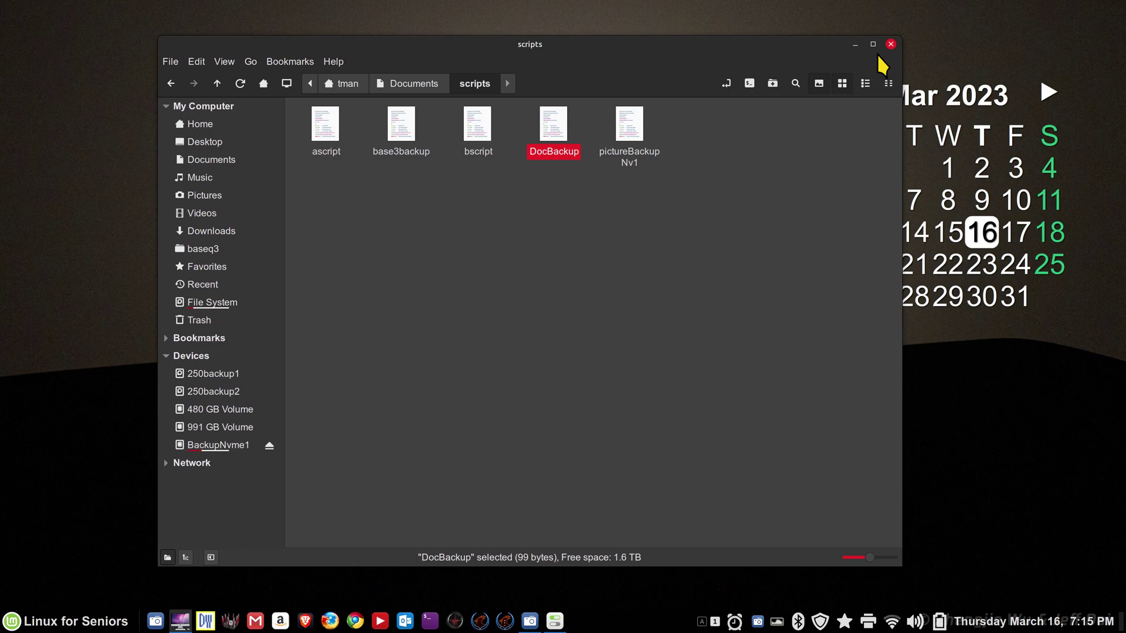
Step: Open a home file manager window and browse to Videos/LFS Backups
click(891, 44)
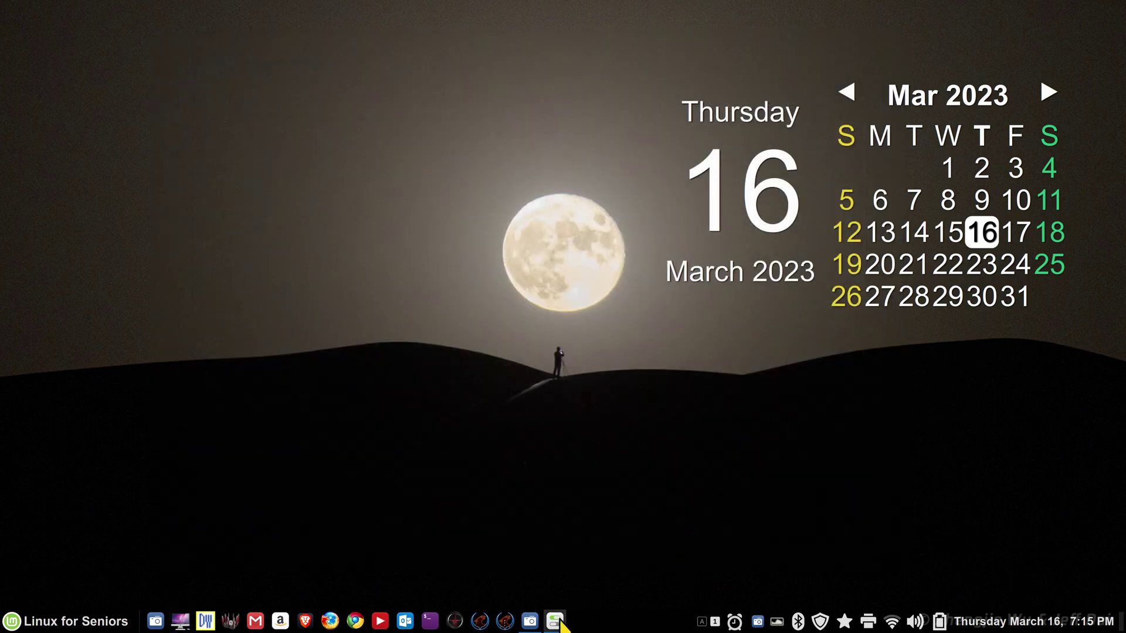
click(180, 621)
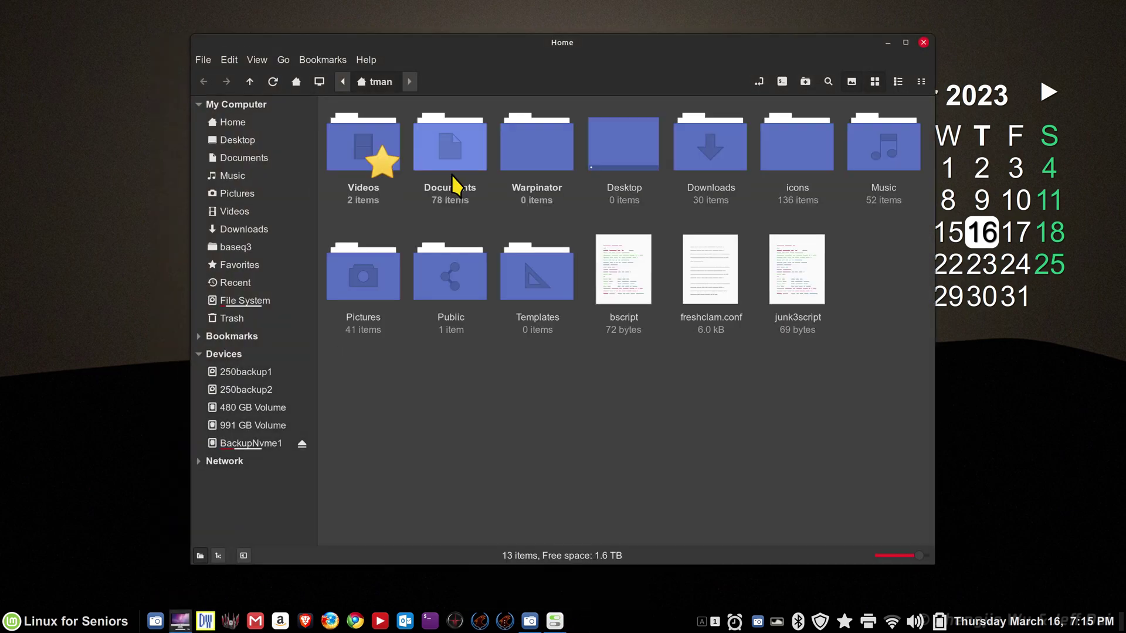
click(248, 211)
double_click(352, 139)
scroll(653, 255, down, 3)
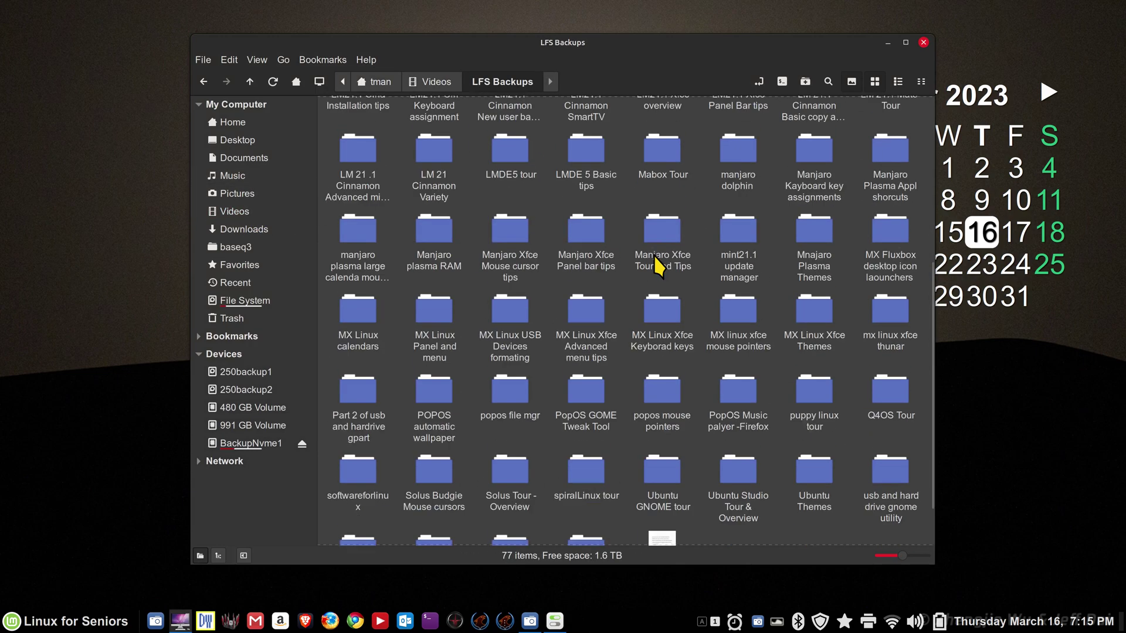
scroll(657, 258, down, 2)
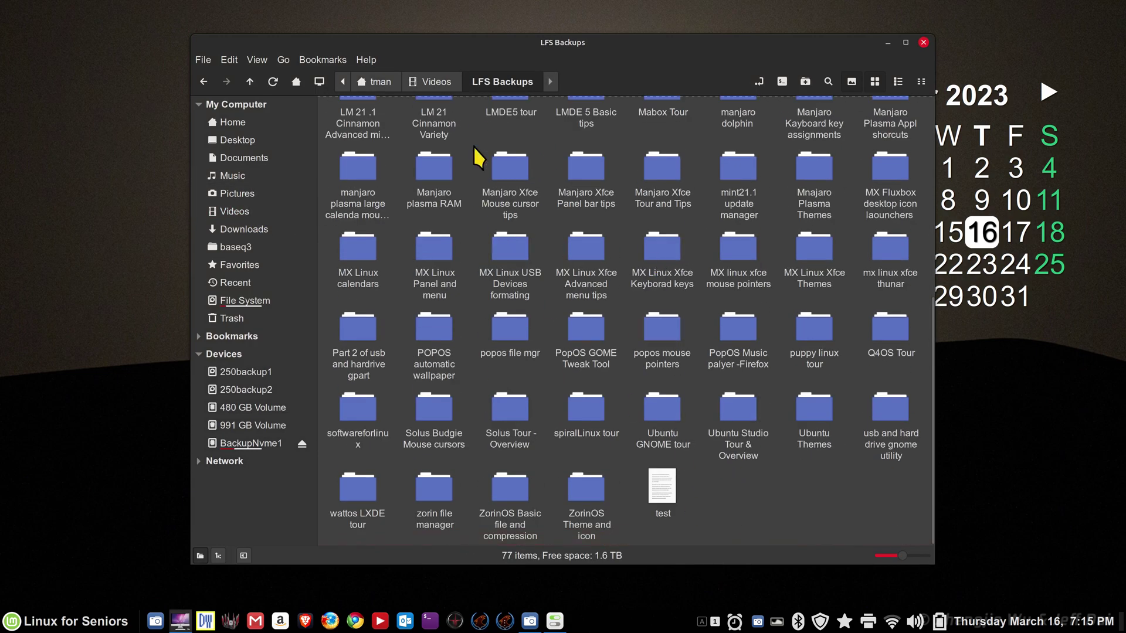
click(256, 211)
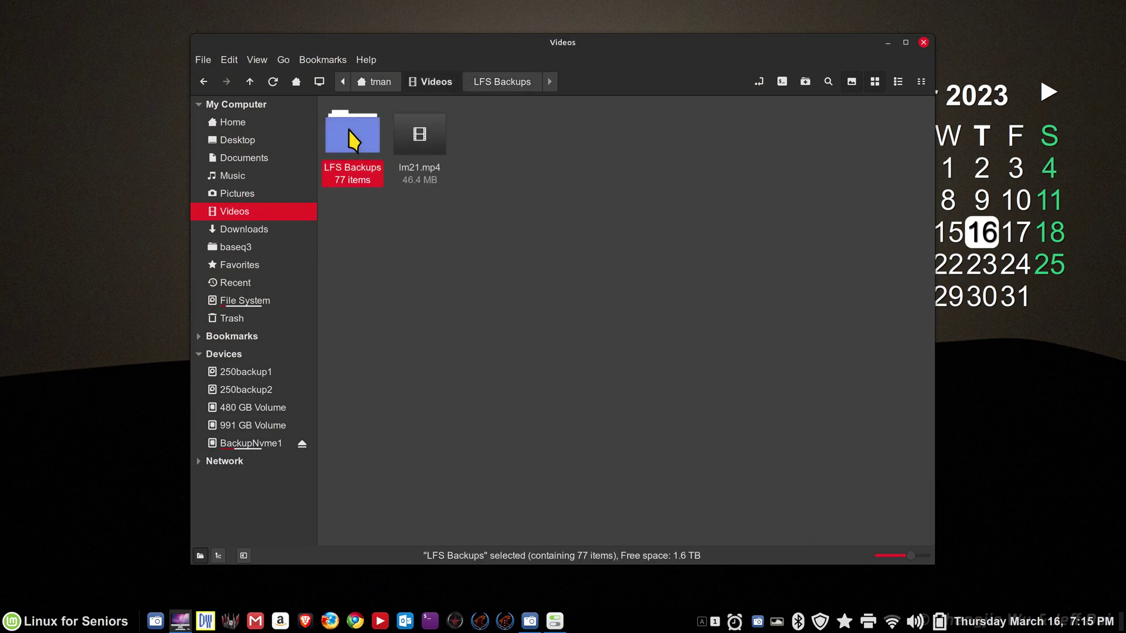
double_click(351, 138)
scroll(650, 319, down, 5)
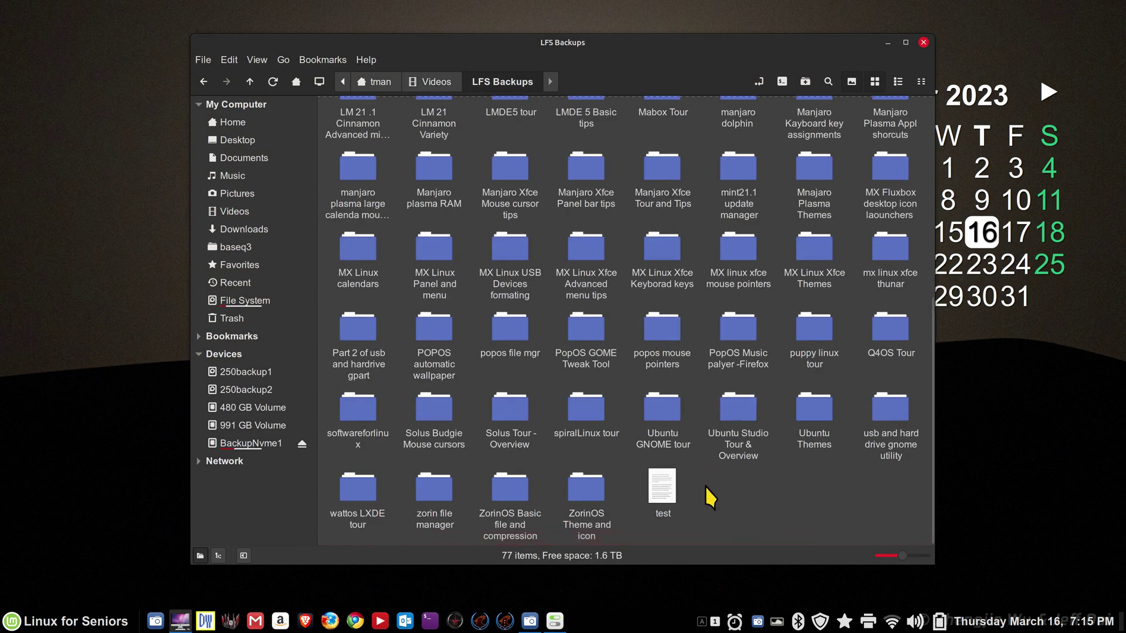
Step: Create an empty document named 'a' in the LFS Backups folder
right_click(734, 487)
mouse_move(847, 324)
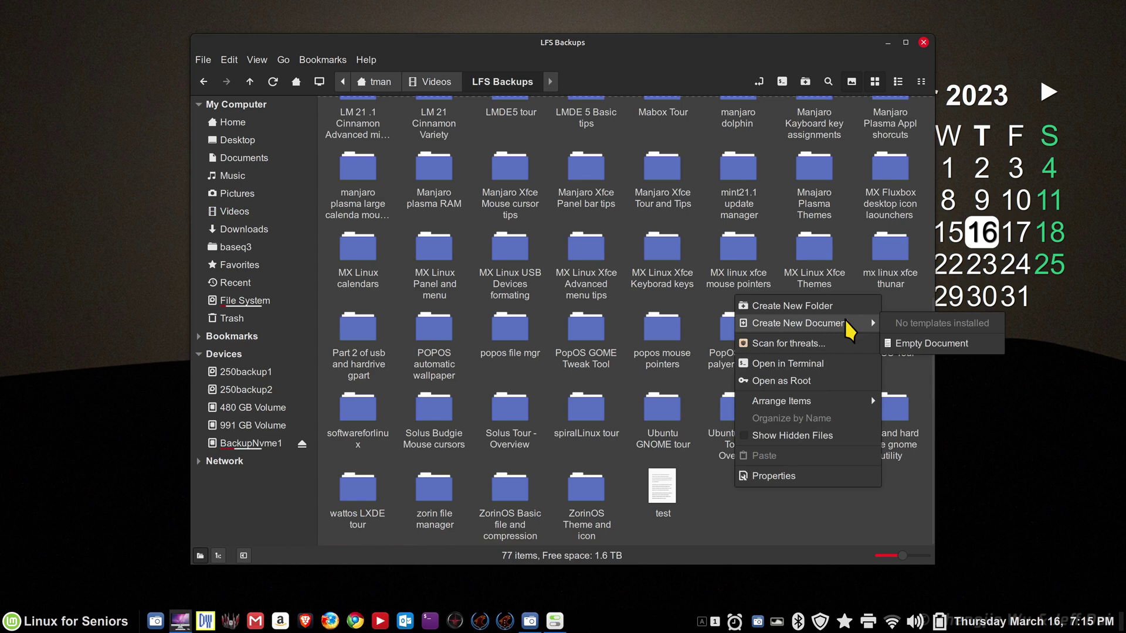
click(913, 345)
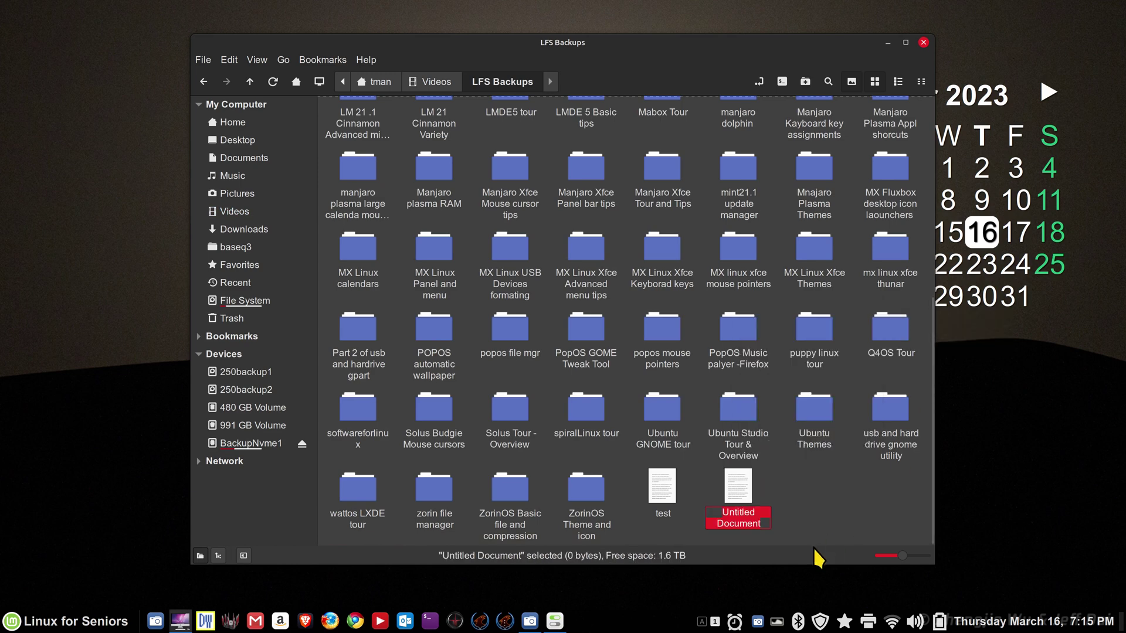
text(a)
key(Return)
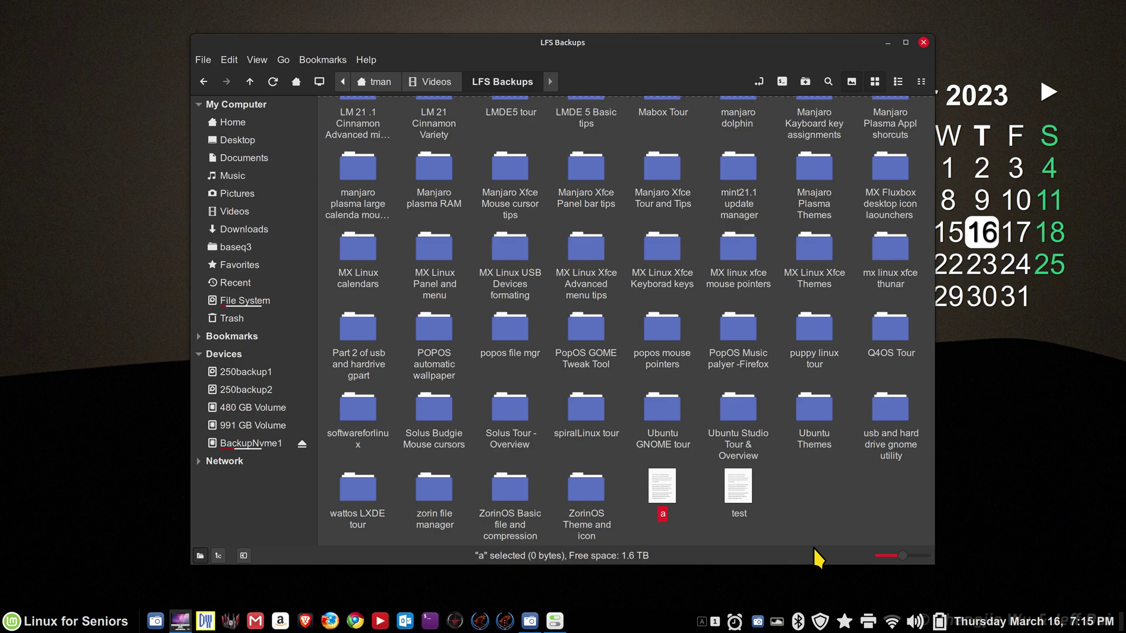
Step: Type 'test 1test 2' into file a, save it, and reopen it to verify
double_click(673, 492)
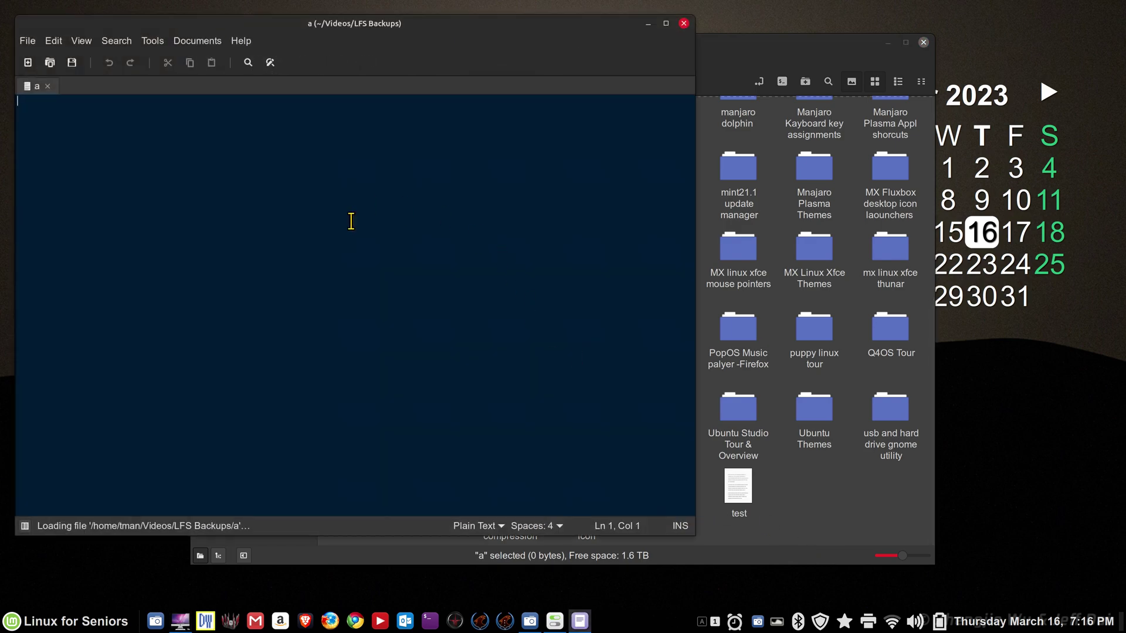
text(test 1test 2)
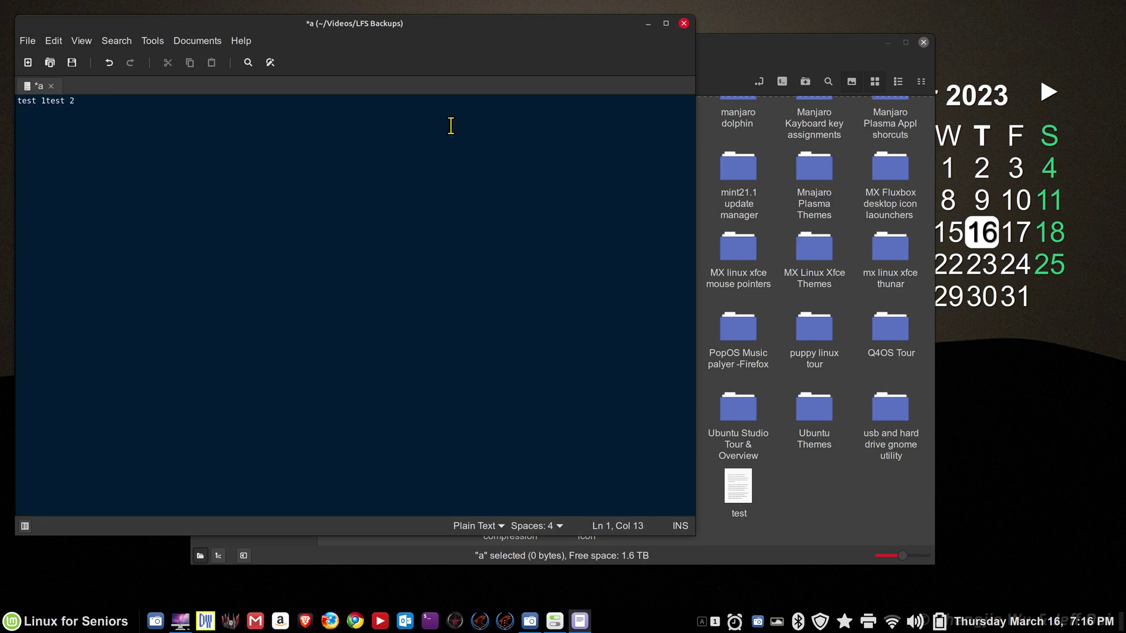
click(683, 24)
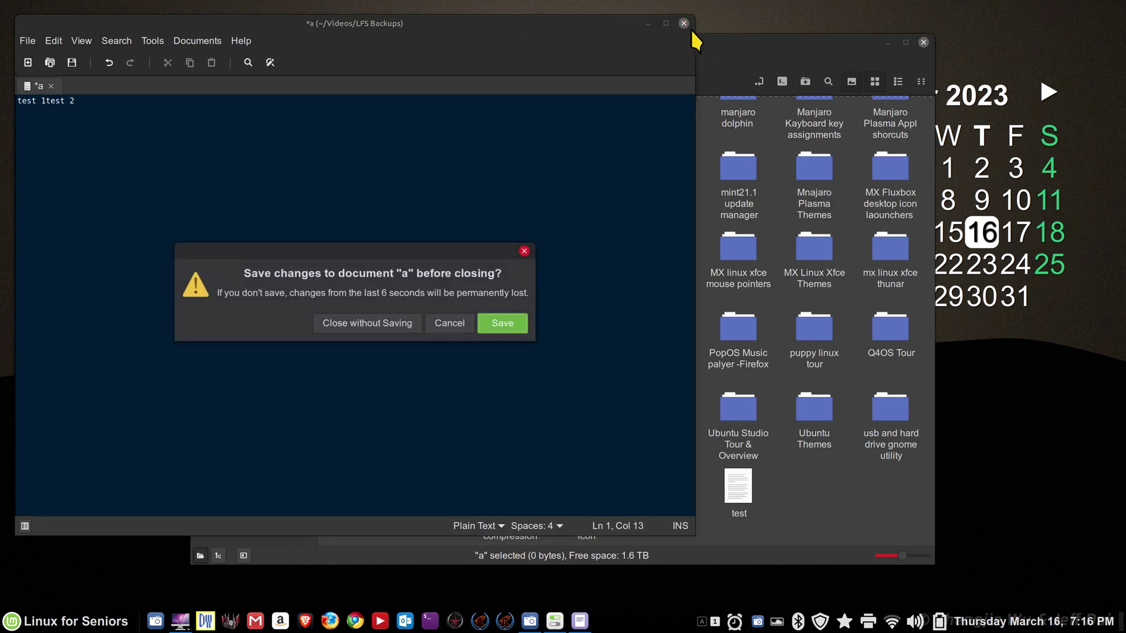
click(507, 324)
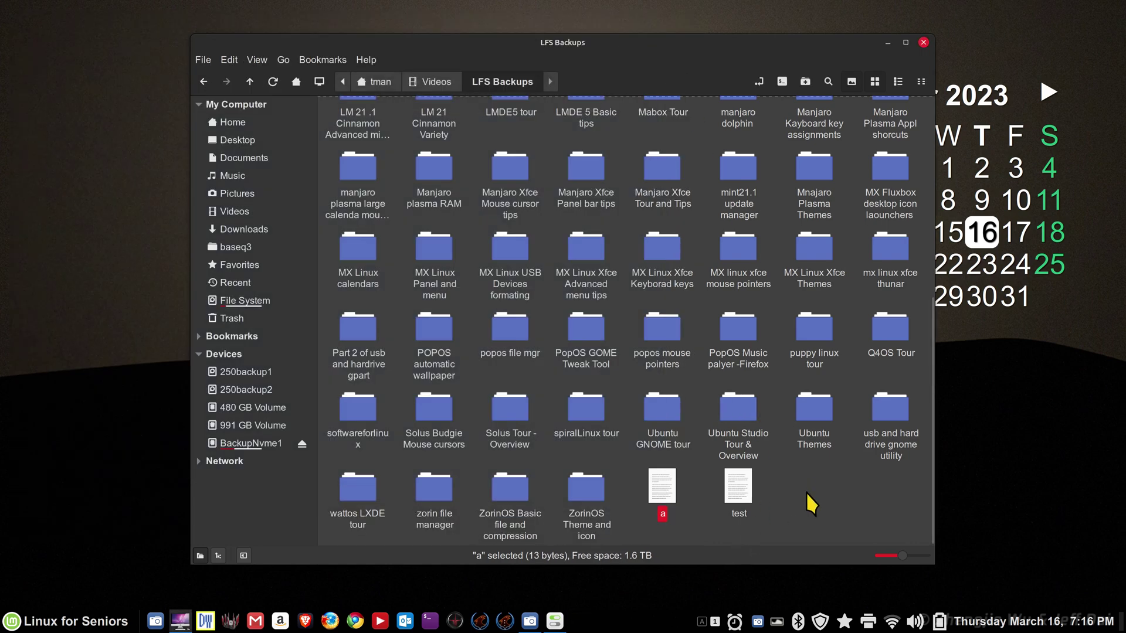
double_click(661, 487)
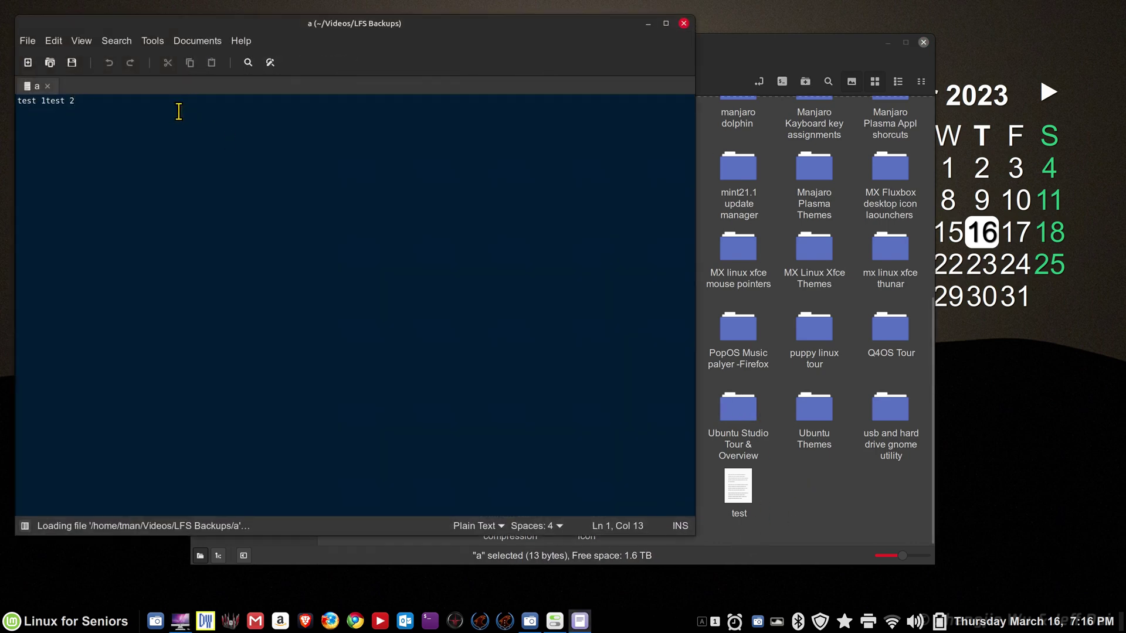
Step: Close file a and browse to Videos/LFS Backups on the BackupNvme1 drive, scrolled to the bottom
click(683, 24)
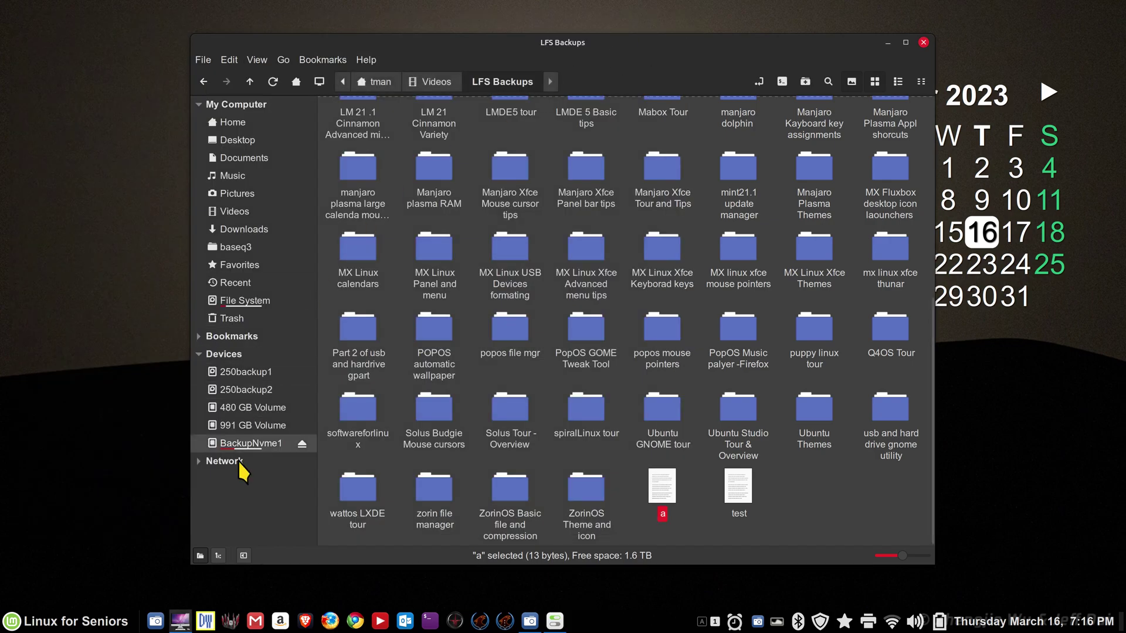
click(241, 444)
click(819, 129)
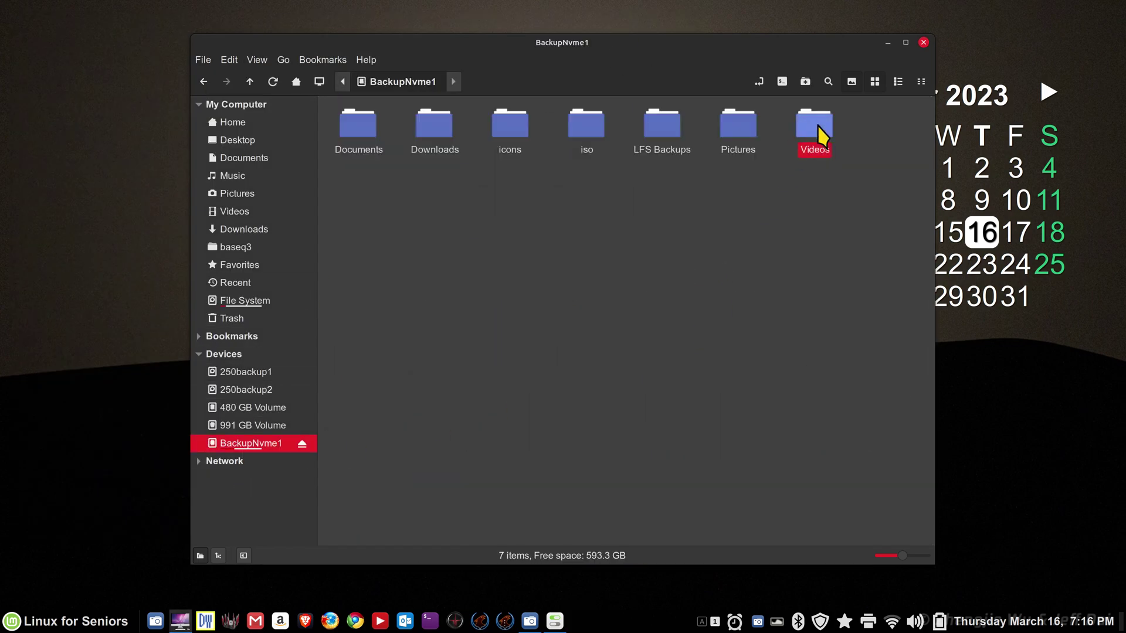
double_click(817, 126)
double_click(361, 143)
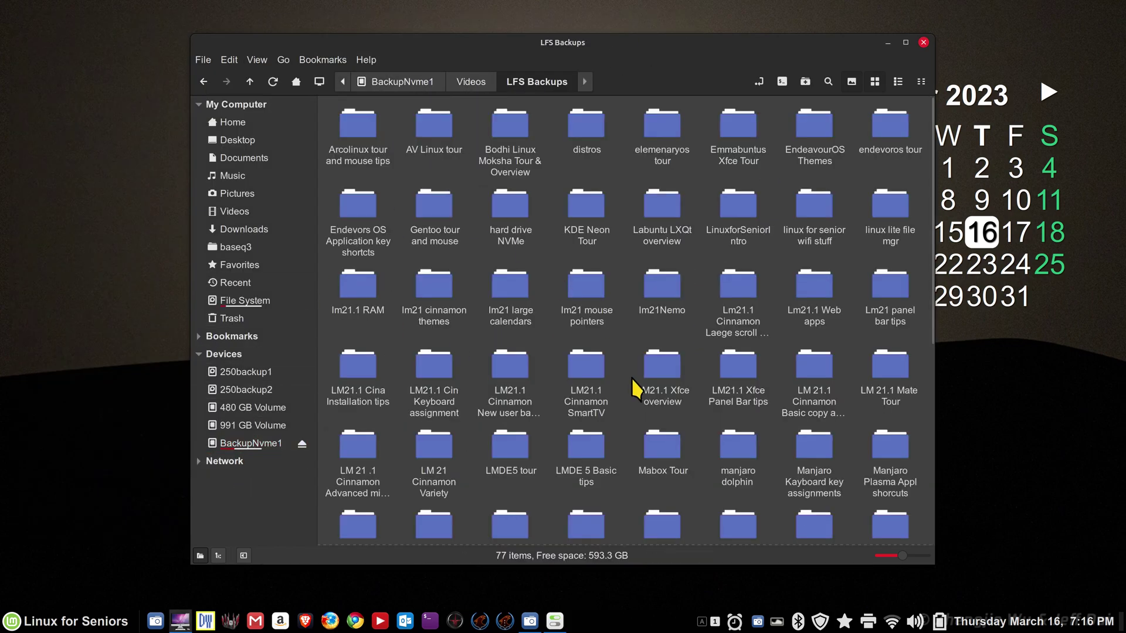
scroll(674, 504, down, 5)
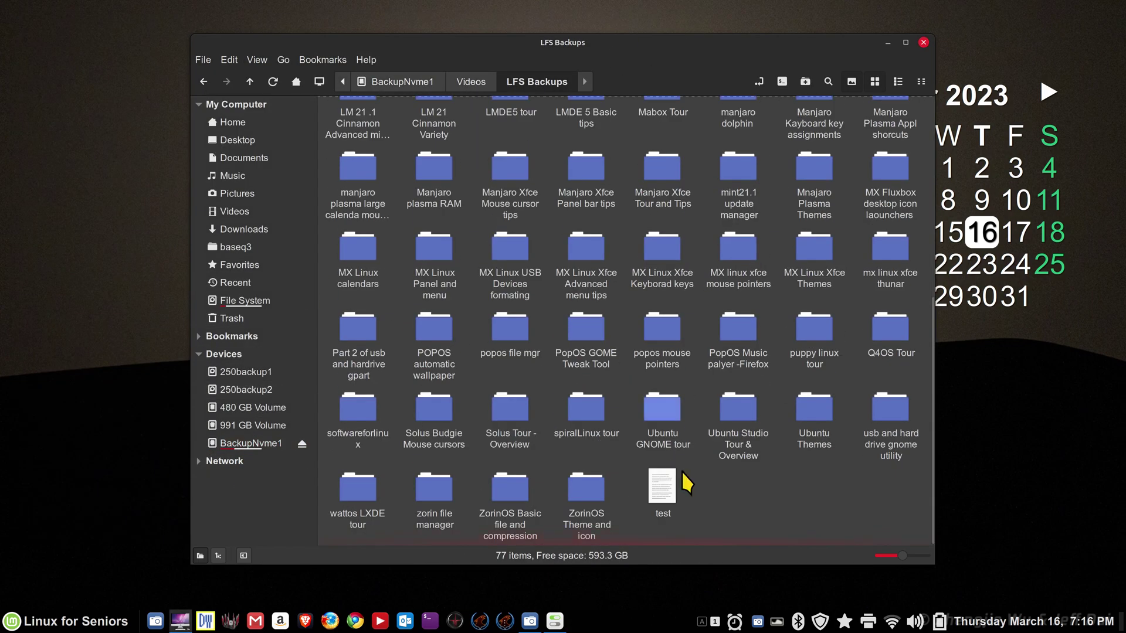
Step: Run the DocBackupNV1 startup entry immediately, then close System Settings
click(924, 41)
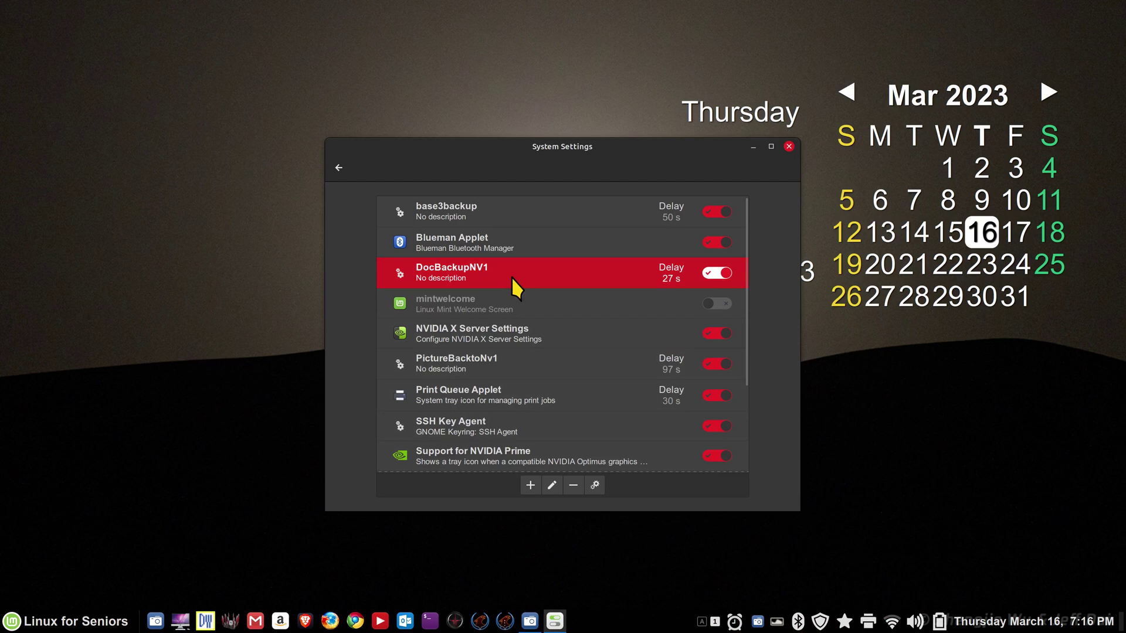
click(595, 485)
click(790, 147)
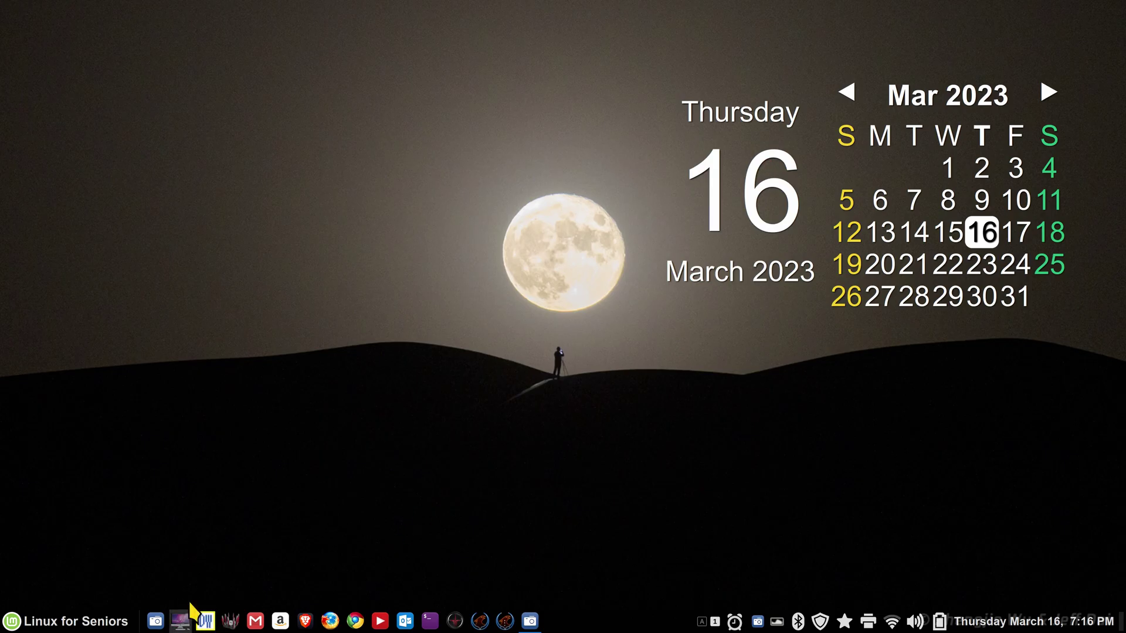
Step: Browse to Videos/LFS Backups on the BackupNvme1 drive in a new file manager window
click(180, 620)
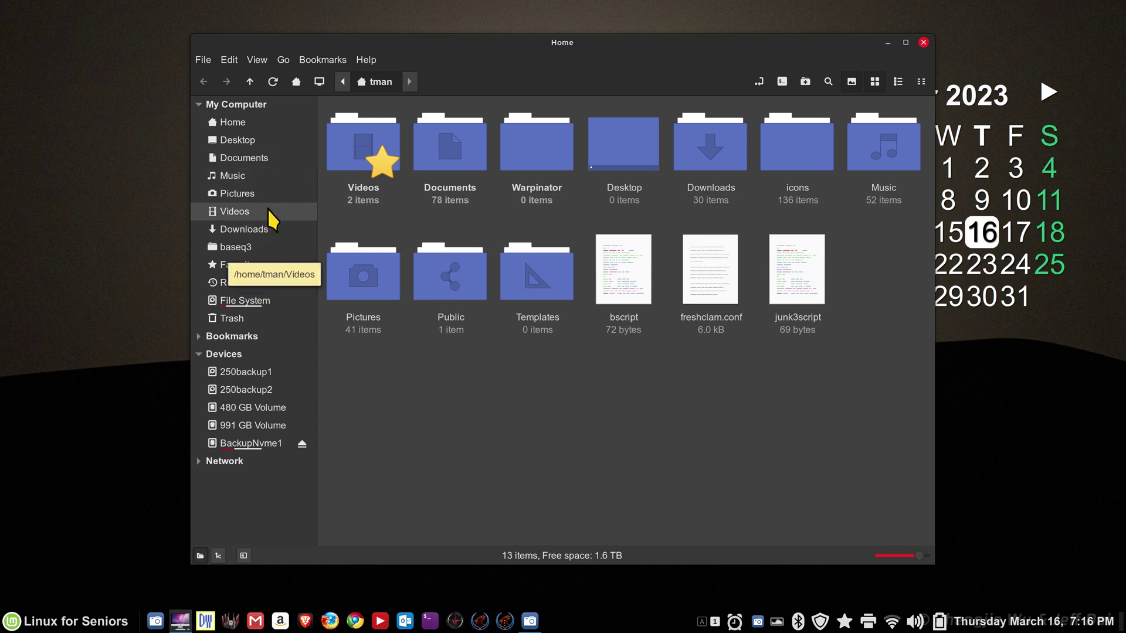
click(252, 443)
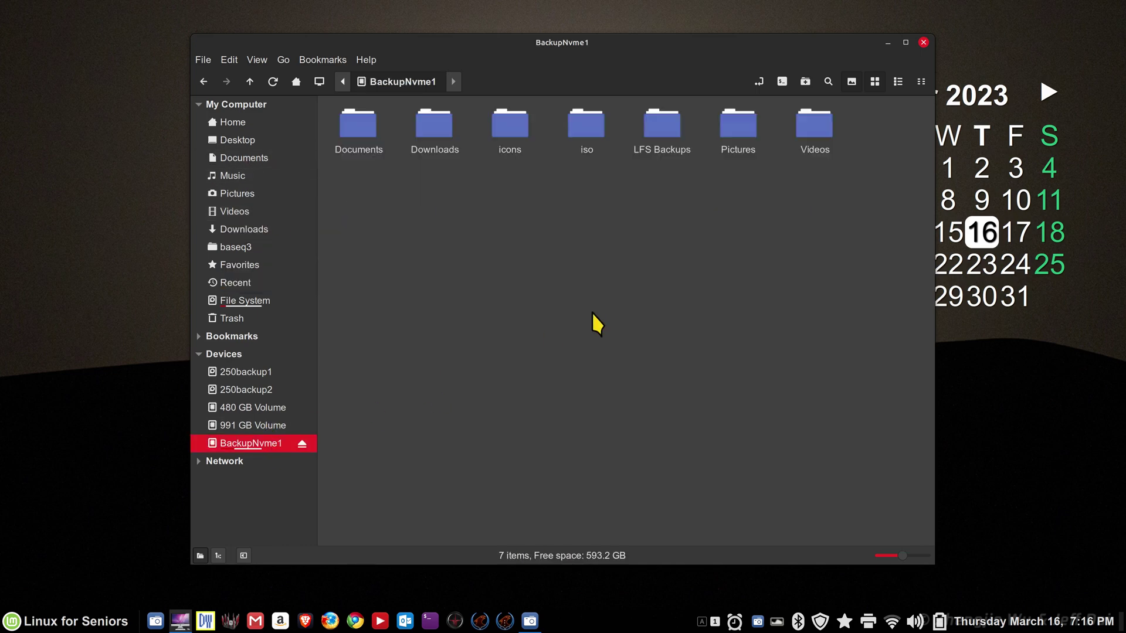
double_click(814, 126)
double_click(357, 126)
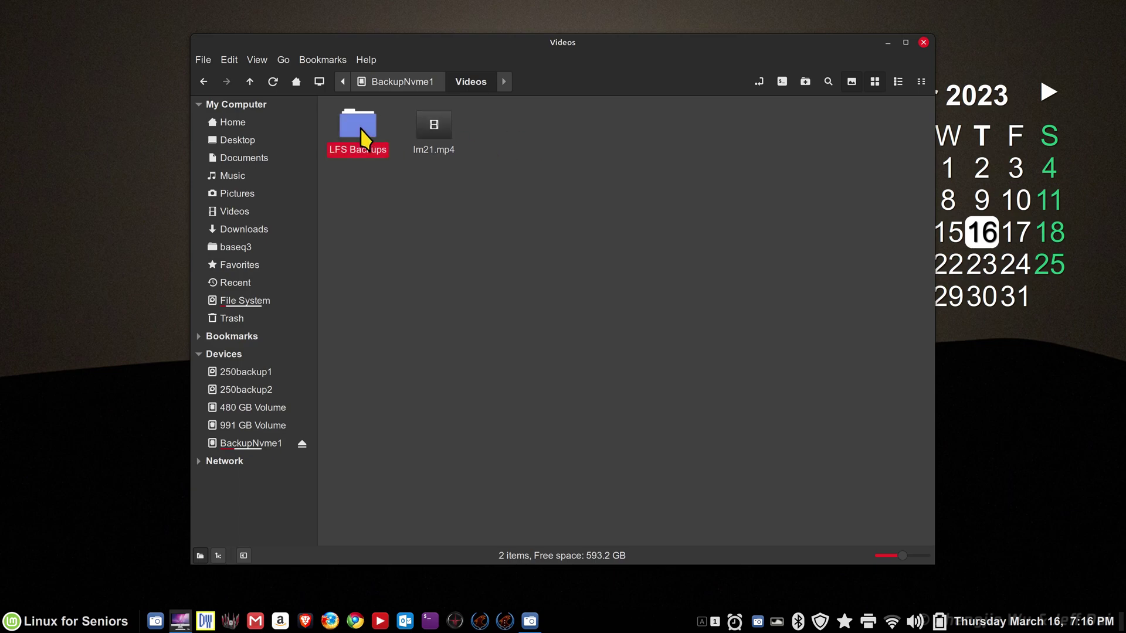
scroll(567, 308, down, 5)
Step: Open the copied file a to confirm it holds 'test 1test 2', then close all windows
click(667, 500)
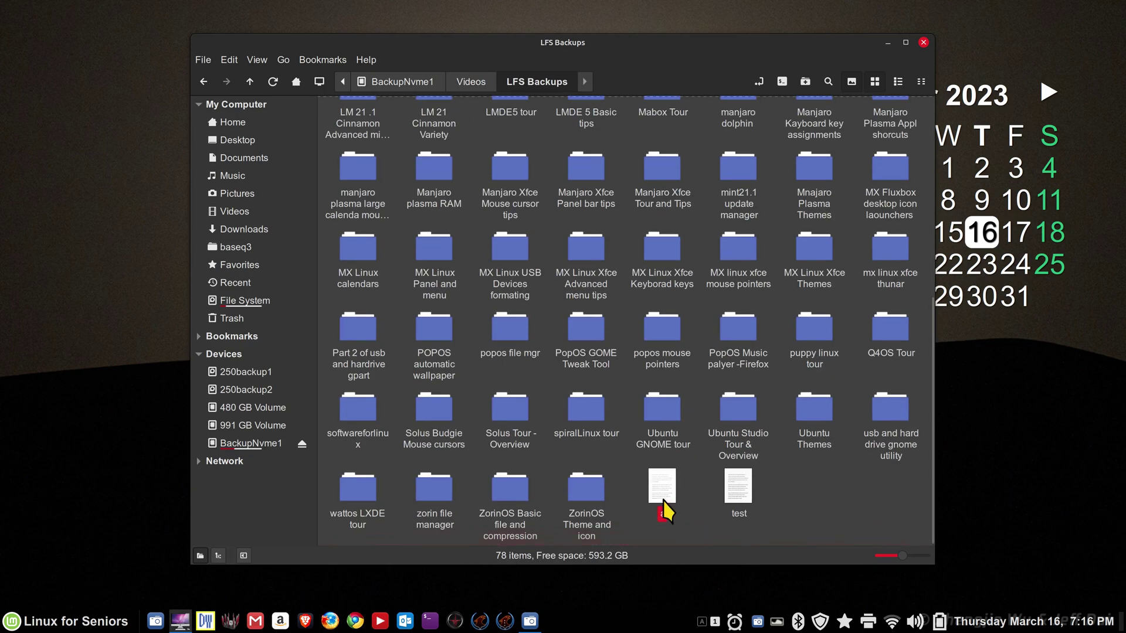
double_click(663, 487)
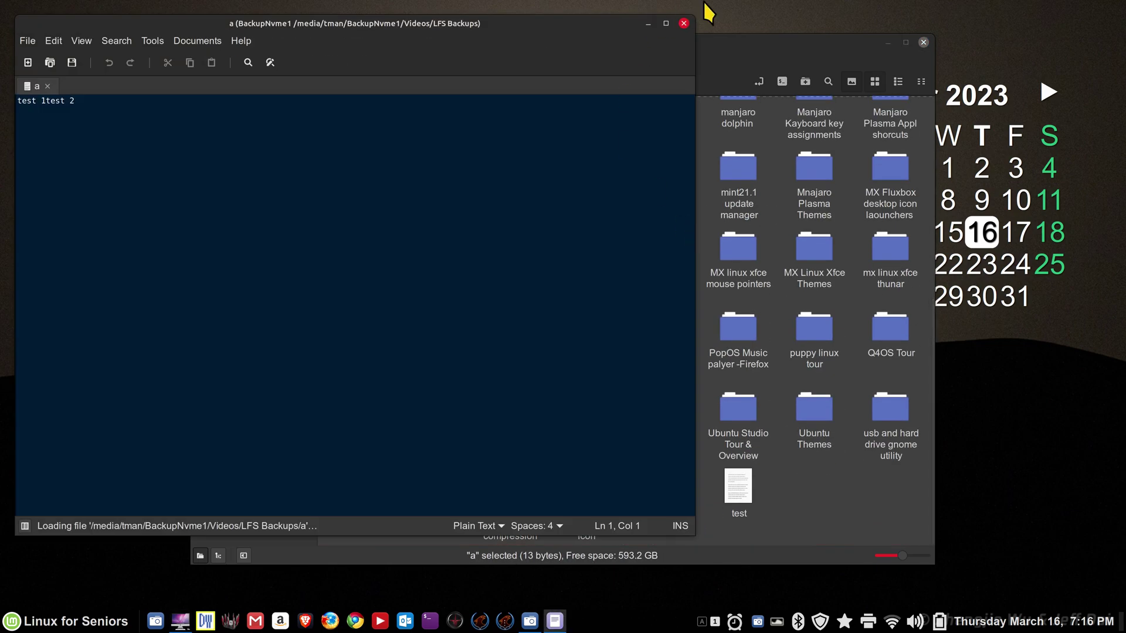
click(683, 24)
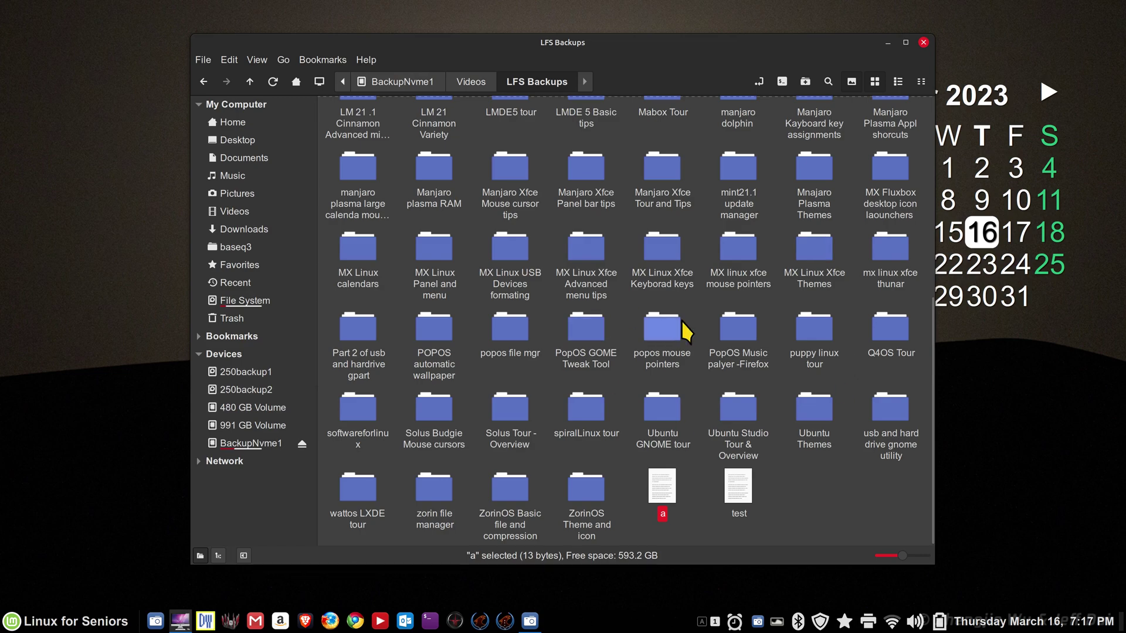
click(923, 42)
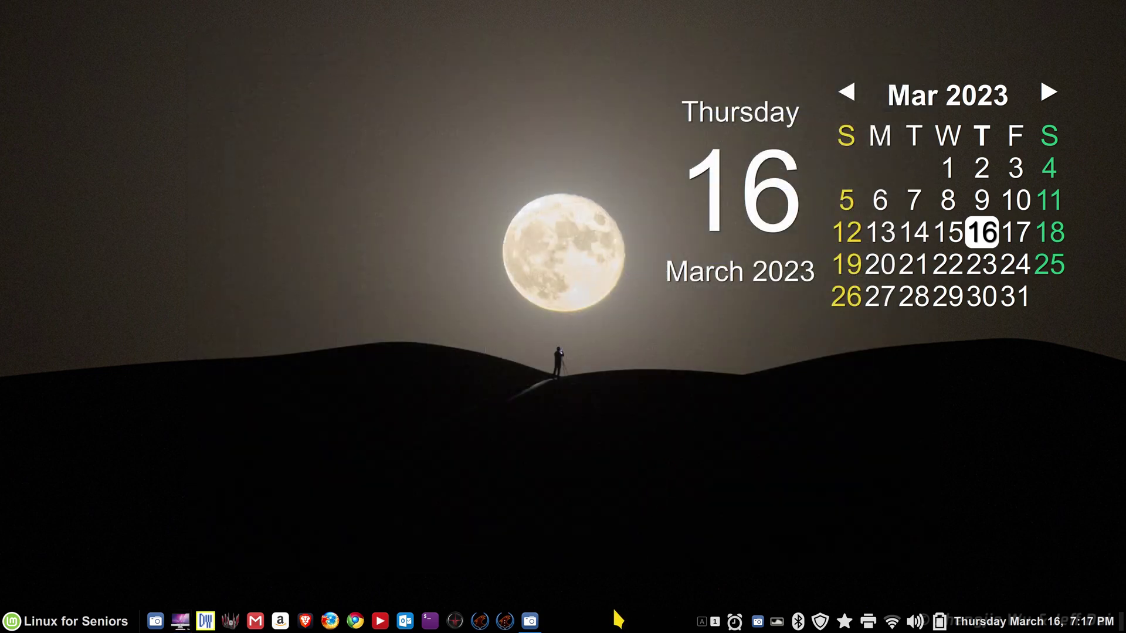
Step: View the Pictures folder's properties, then open the home Videos/LFS Backups folder listing 78 items
click(180, 620)
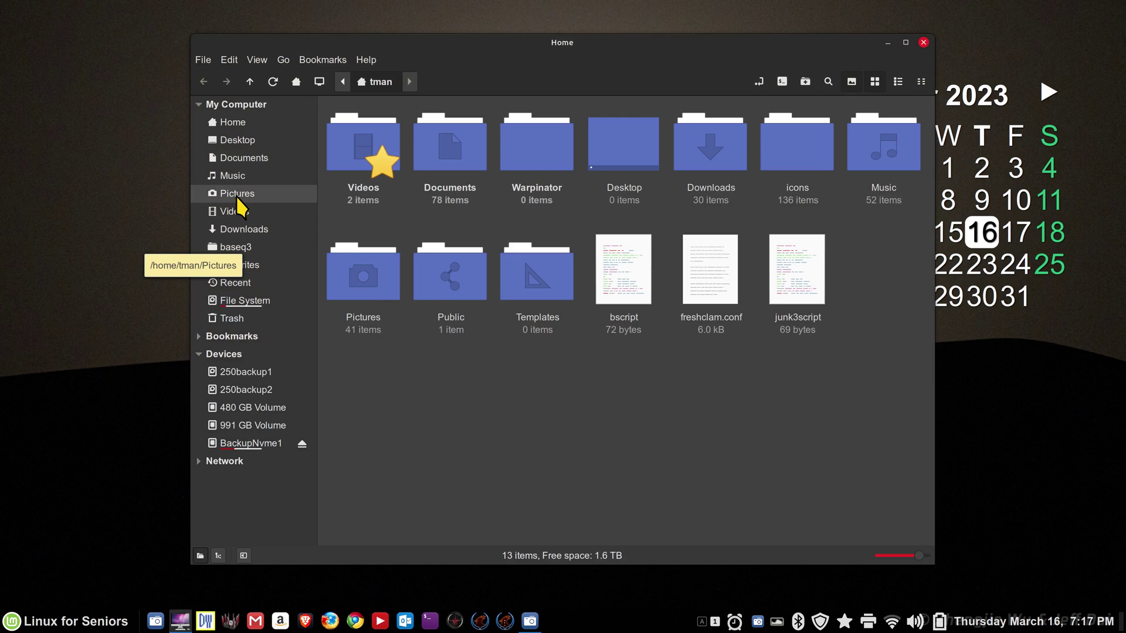
right_click(372, 273)
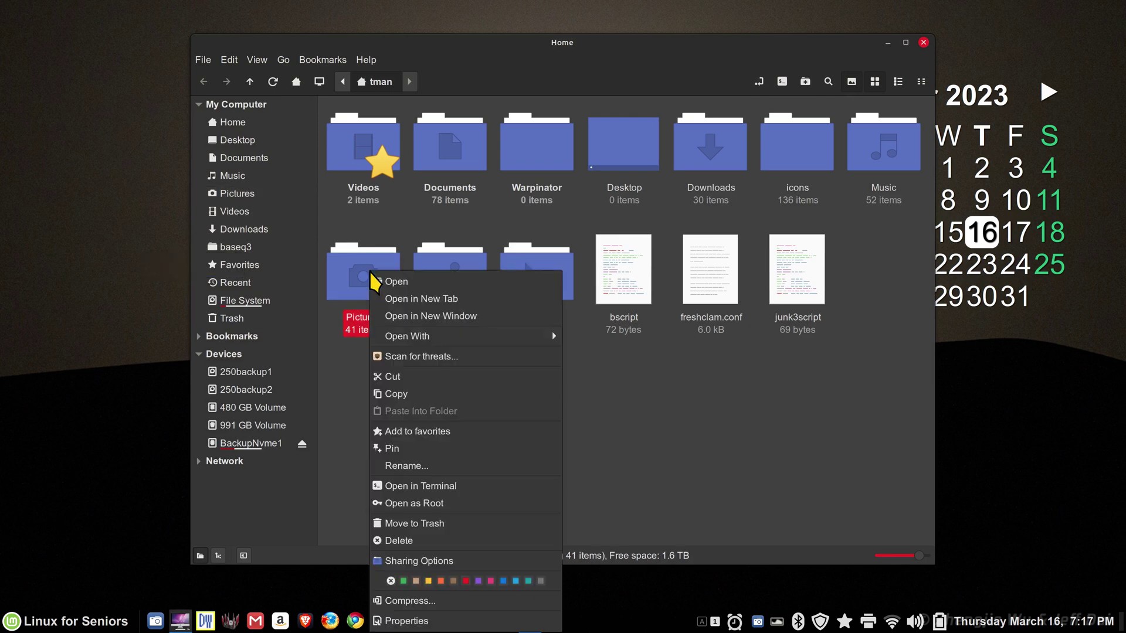
click(436, 620)
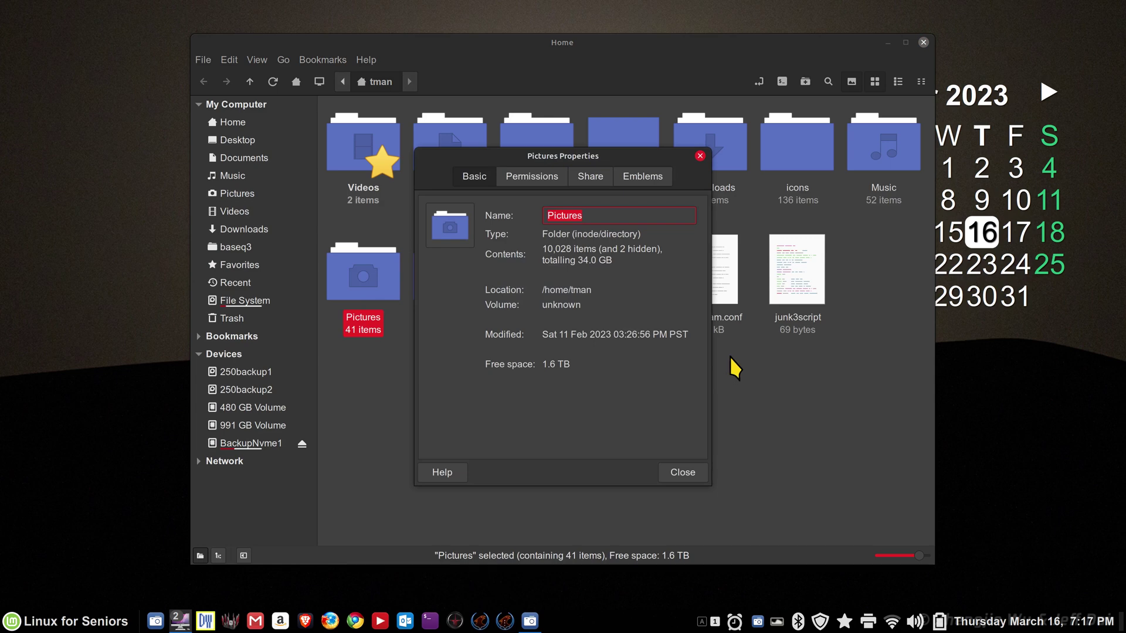
click(700, 155)
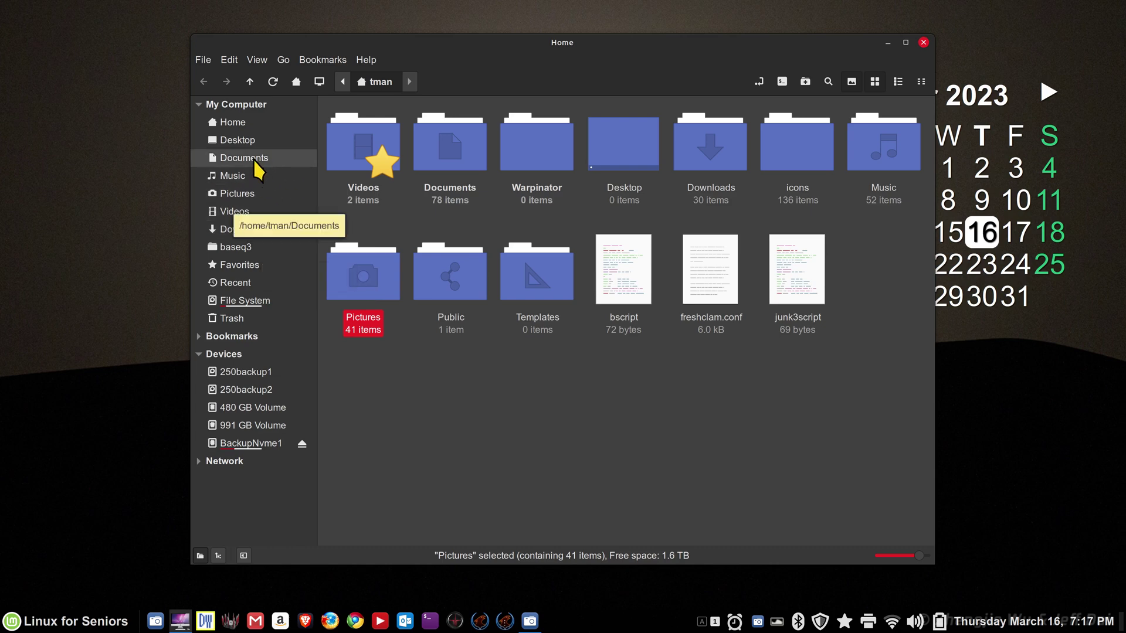
click(245, 211)
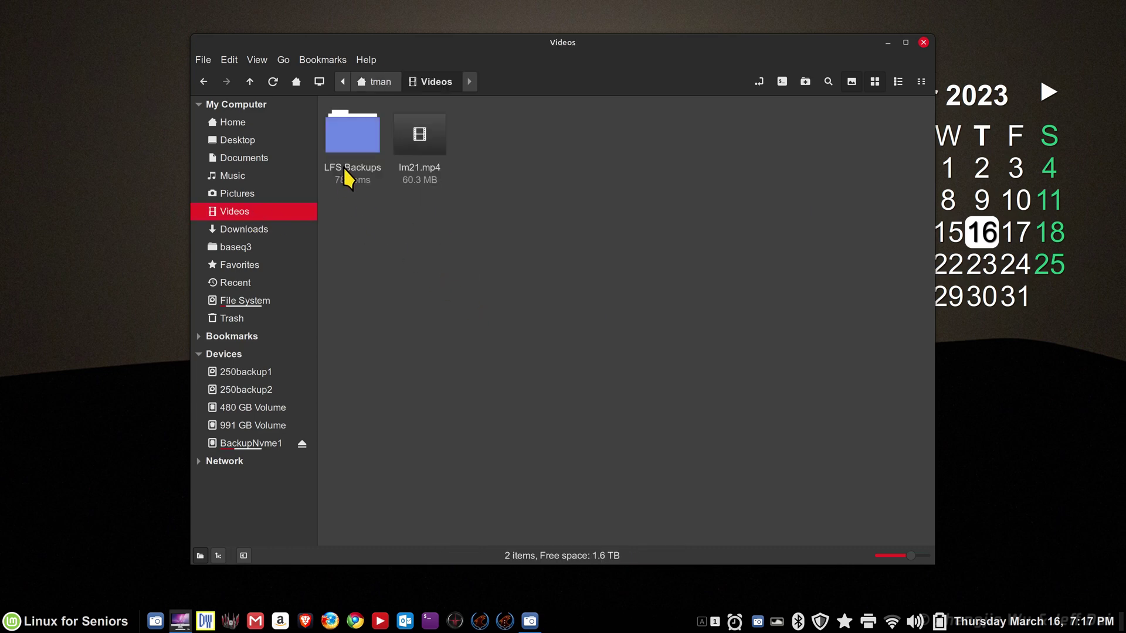
double_click(352, 140)
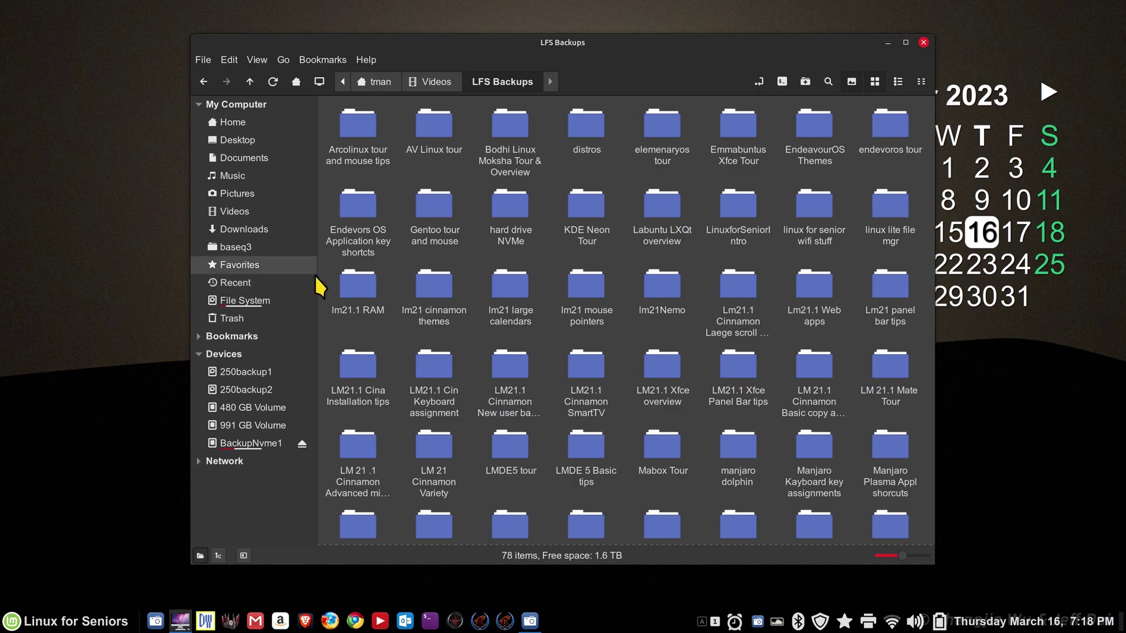
click(923, 42)
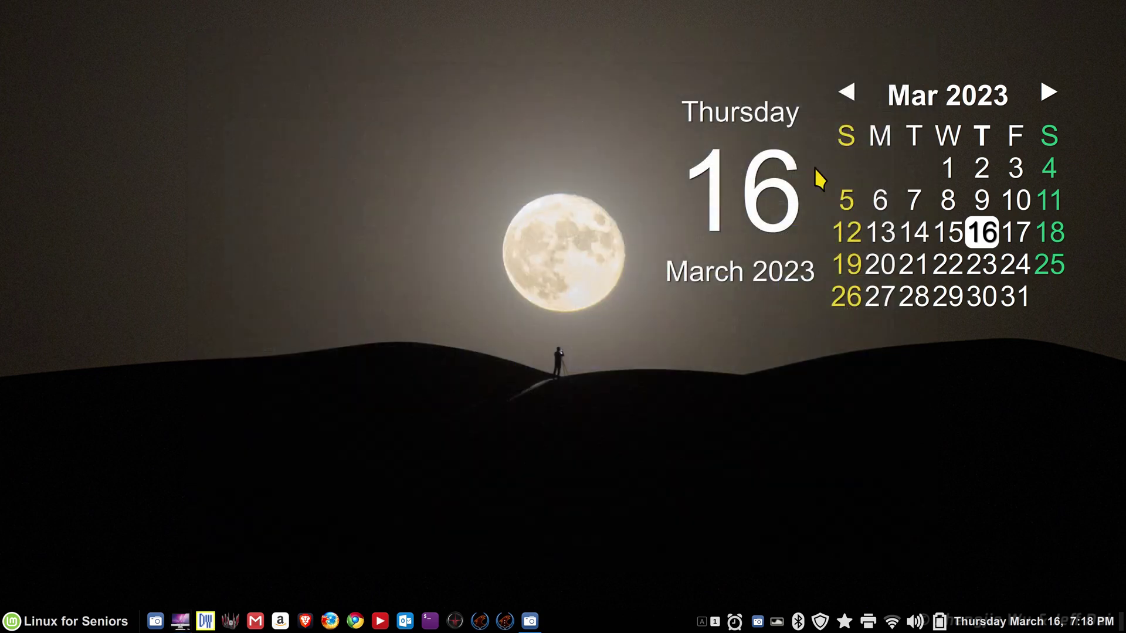
right_click(619, 621)
click(622, 589)
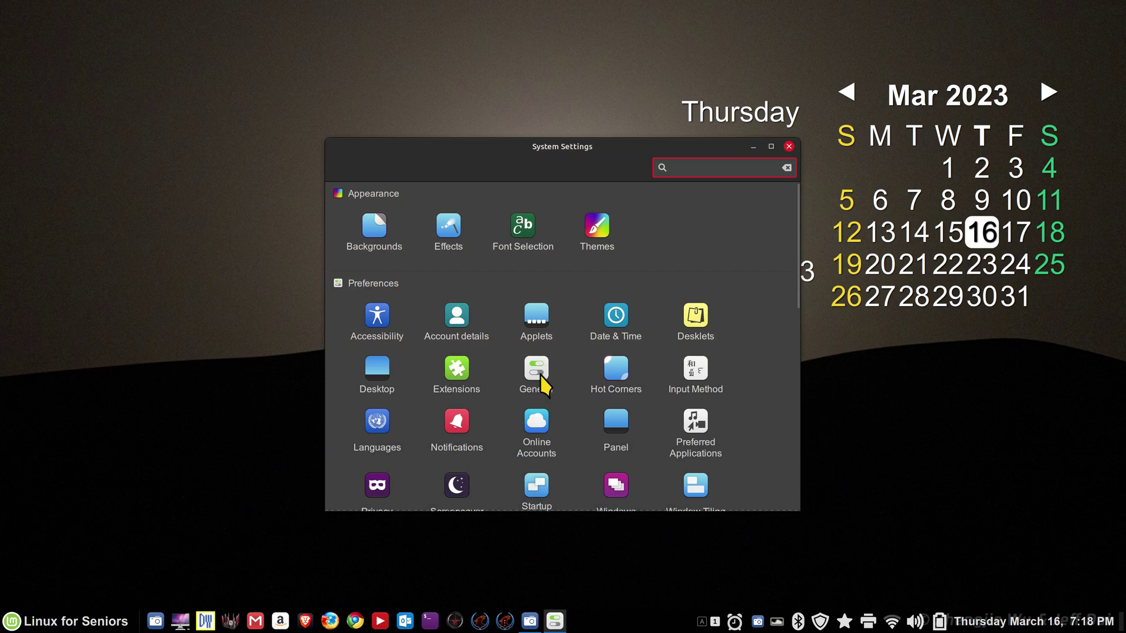
scroll(569, 437, down, 3)
click(538, 416)
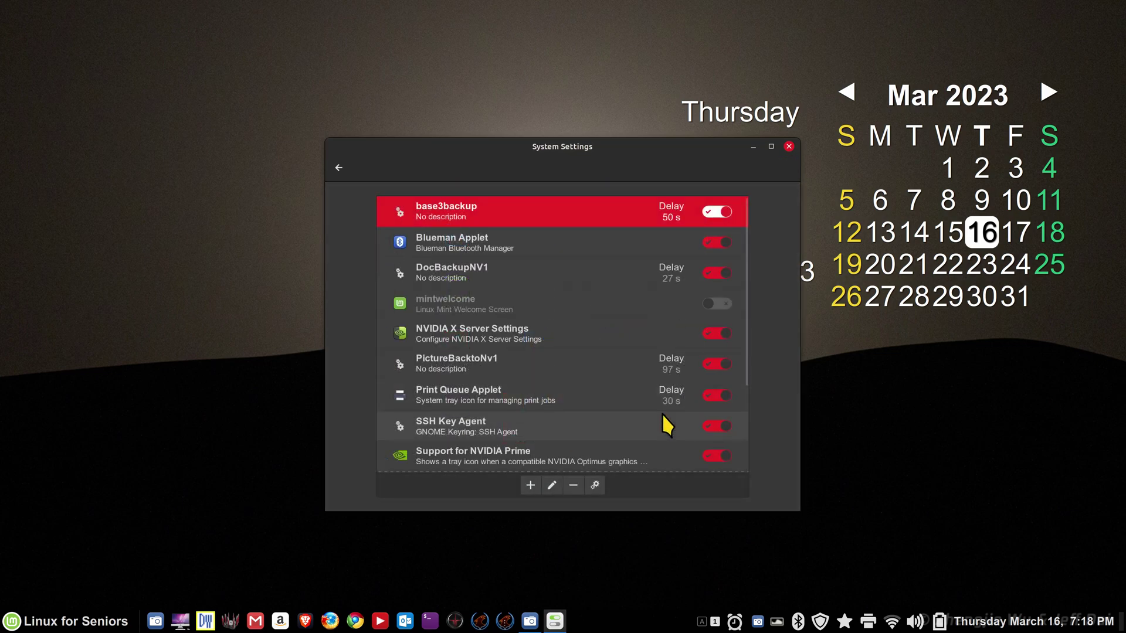
click(530, 274)
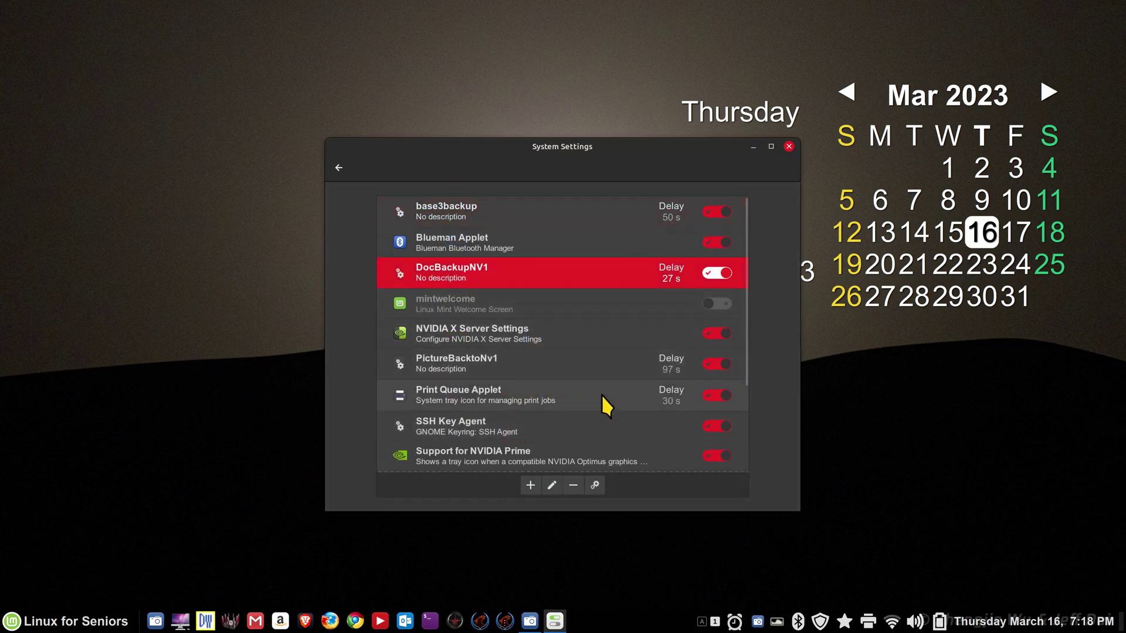
click(551, 485)
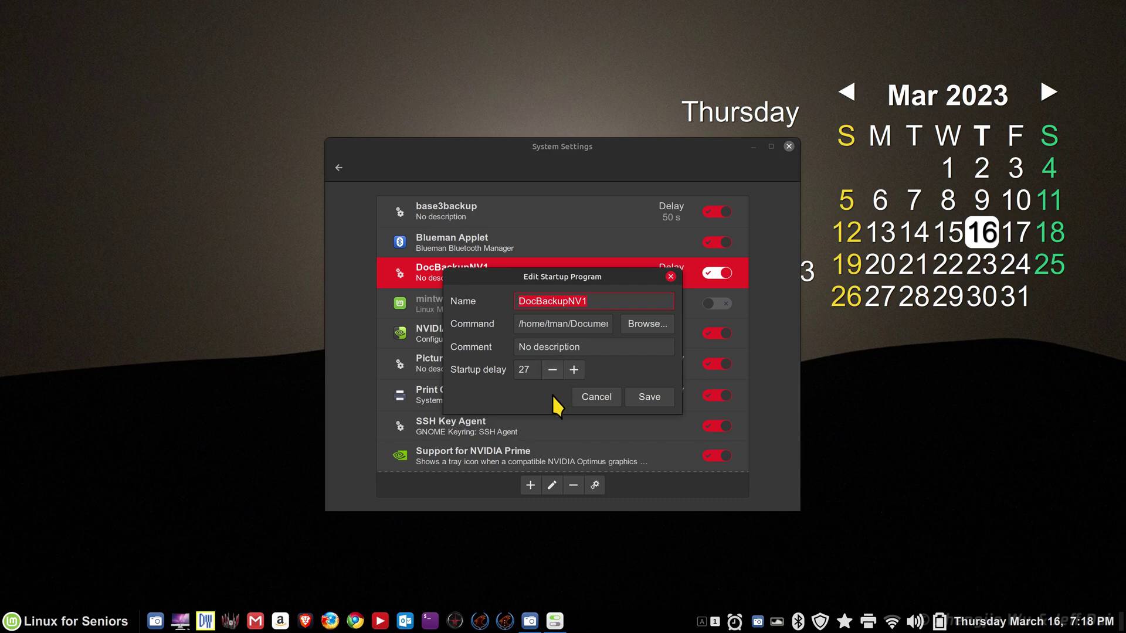
drag(598, 276, 567, 266)
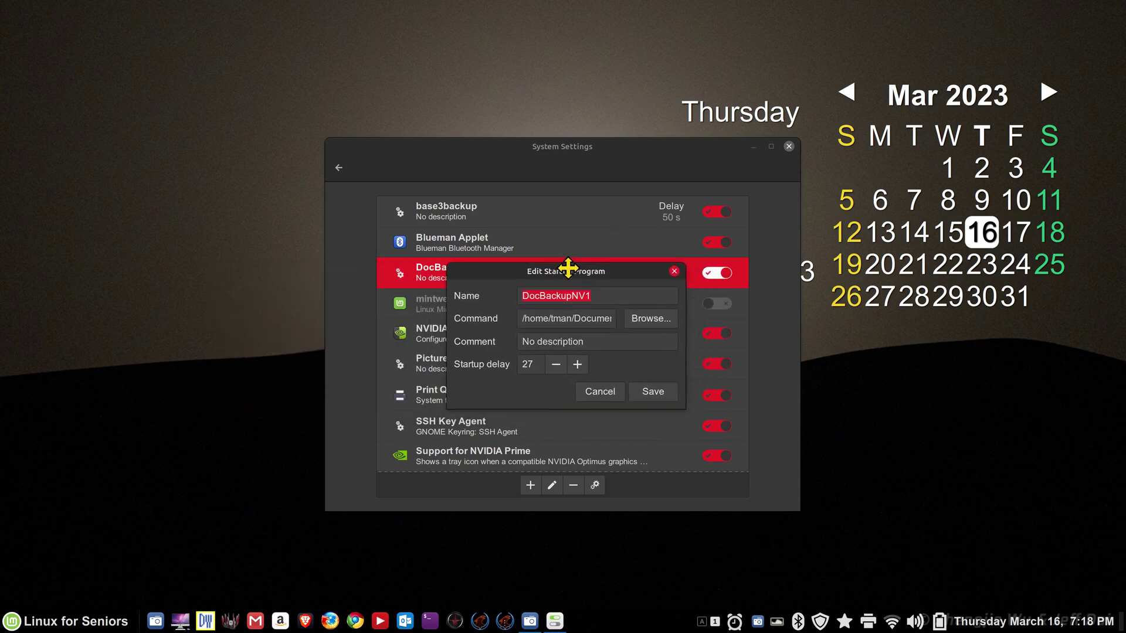
click(596, 393)
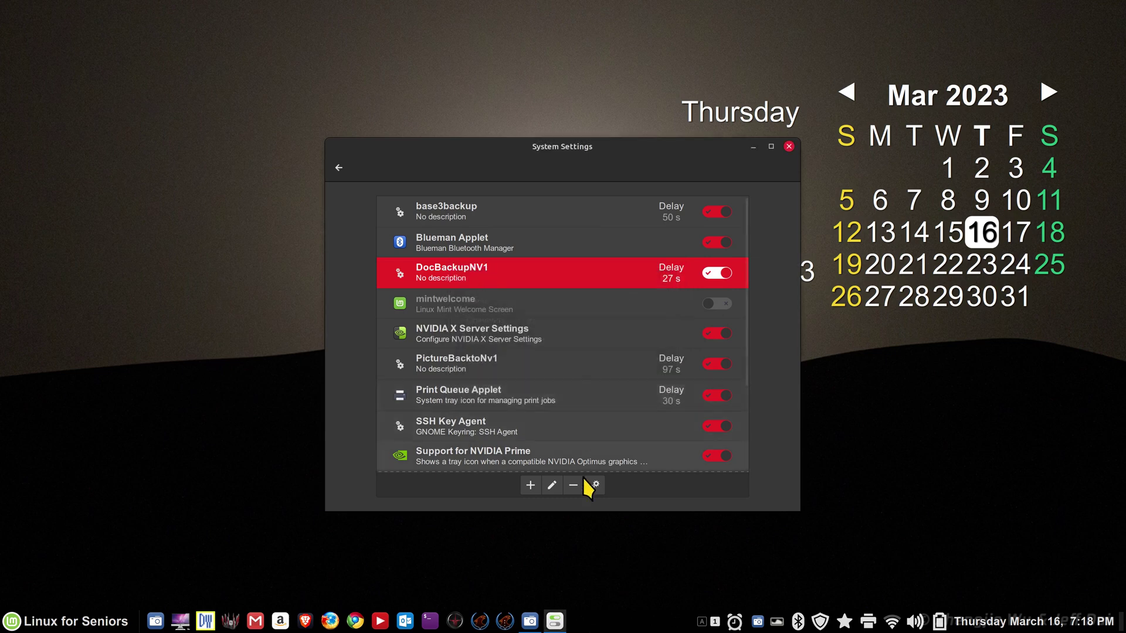
click(788, 147)
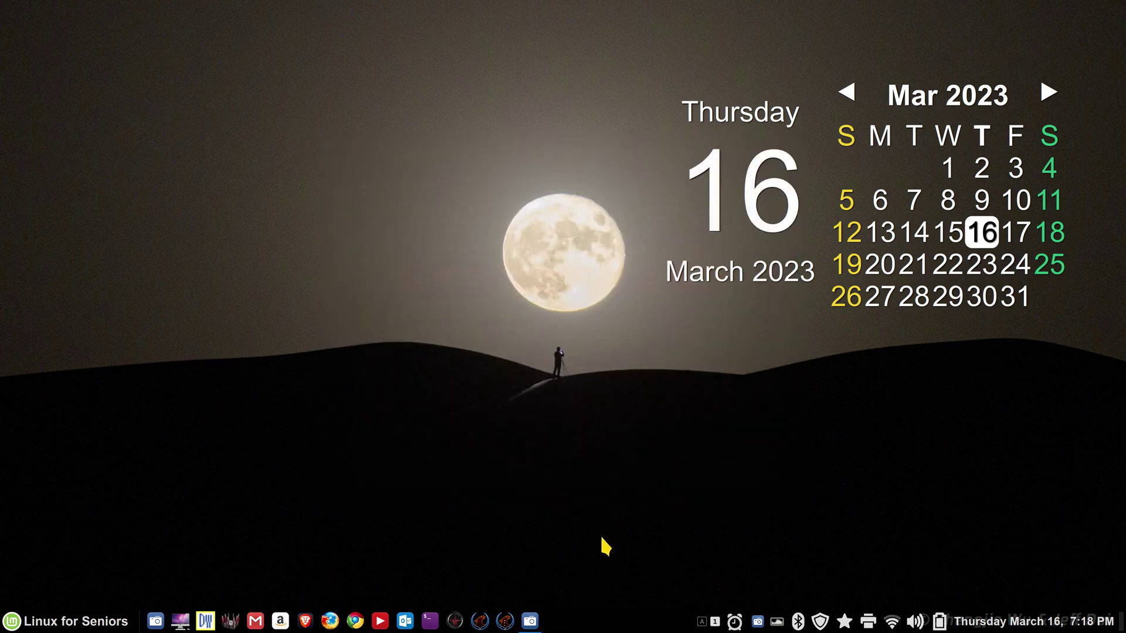